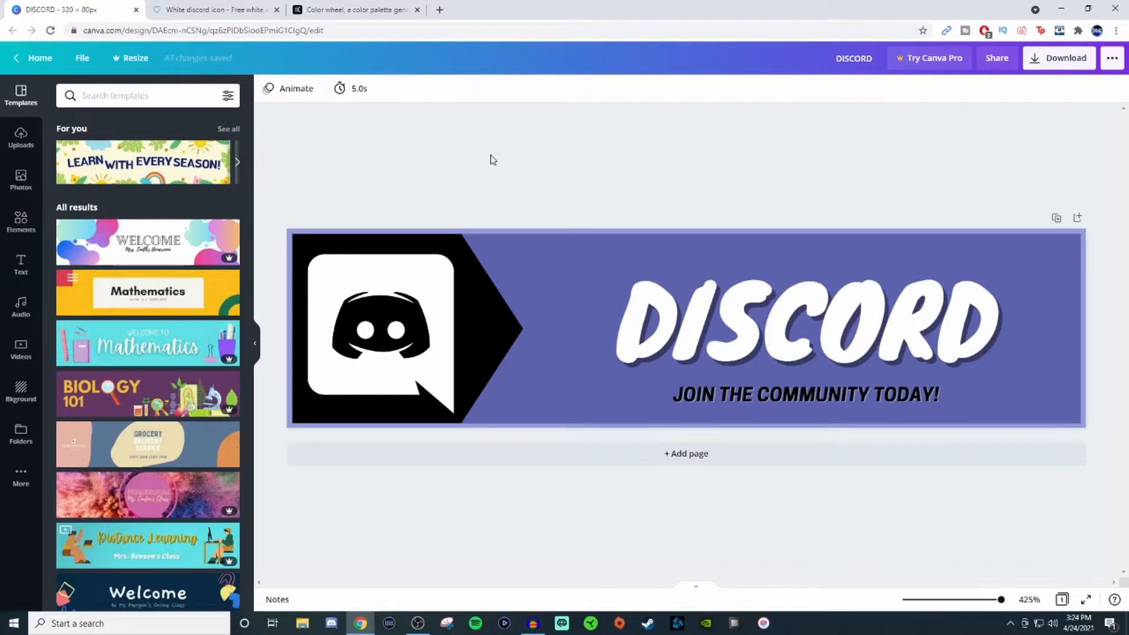
Switch to Adobe Color and spread the analogous harmony by moving its outermost marker to the blue area of the color wheel
{"action": "left_click", "coordinate": [364, 10]}
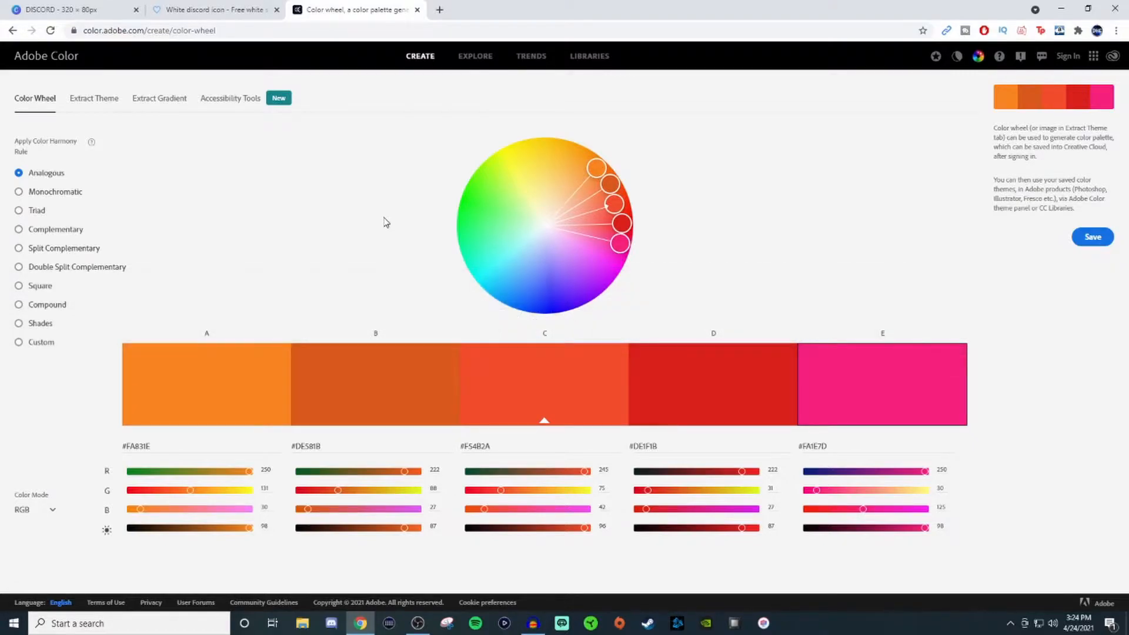
{"action": "left_click_drag", "start_coordinate": [621, 249], "coordinate": [528, 282]}
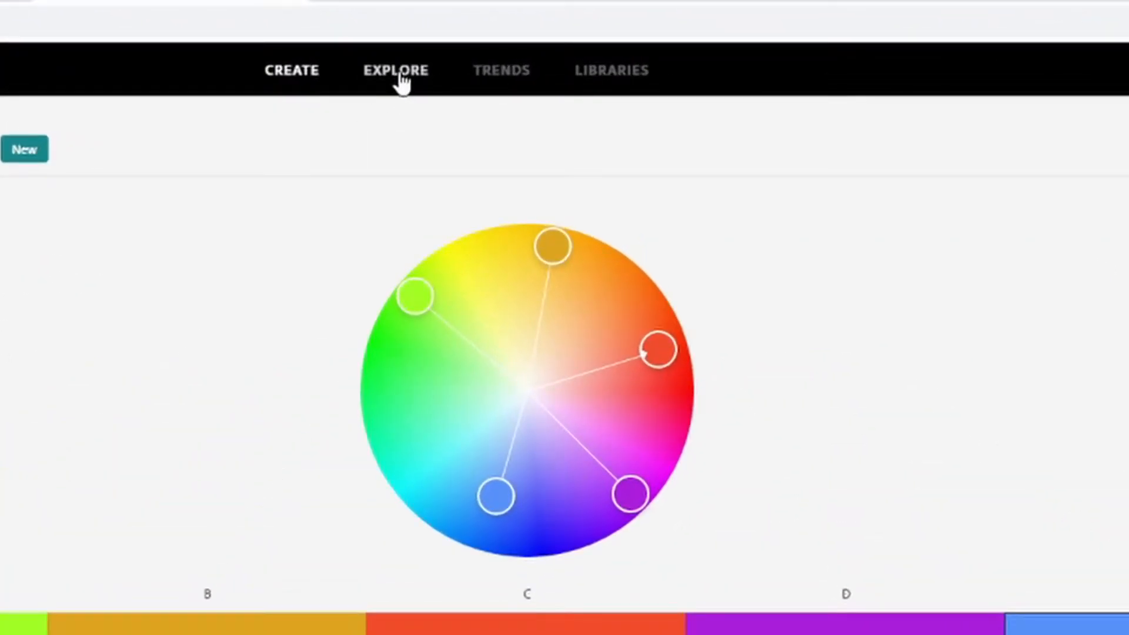
Search Adobe Color's Explore palettes for "blue and purple"
{"action": "left_click", "coordinate": [400, 74]}
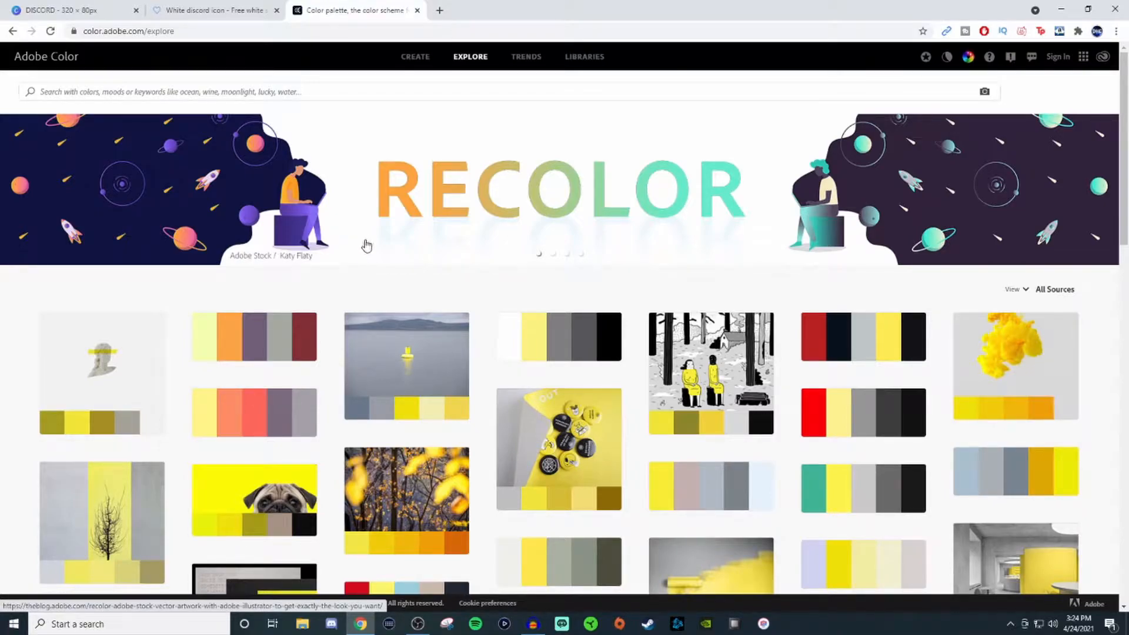
{"action": "left_click", "coordinate": [353, 94]}
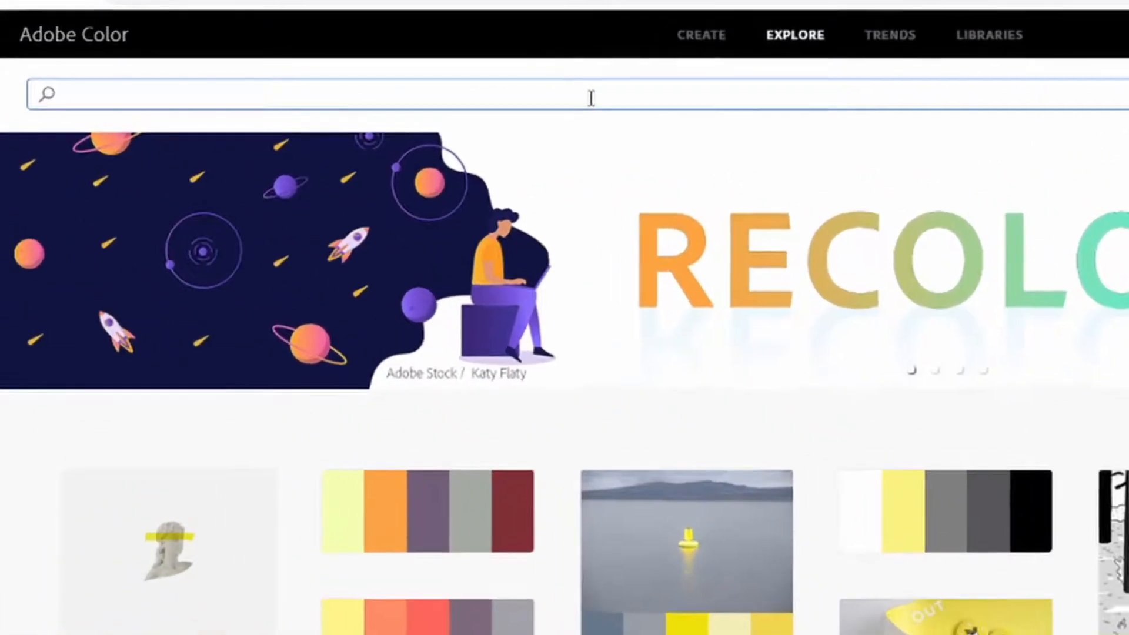
{"action": "type", "text": "bl"}
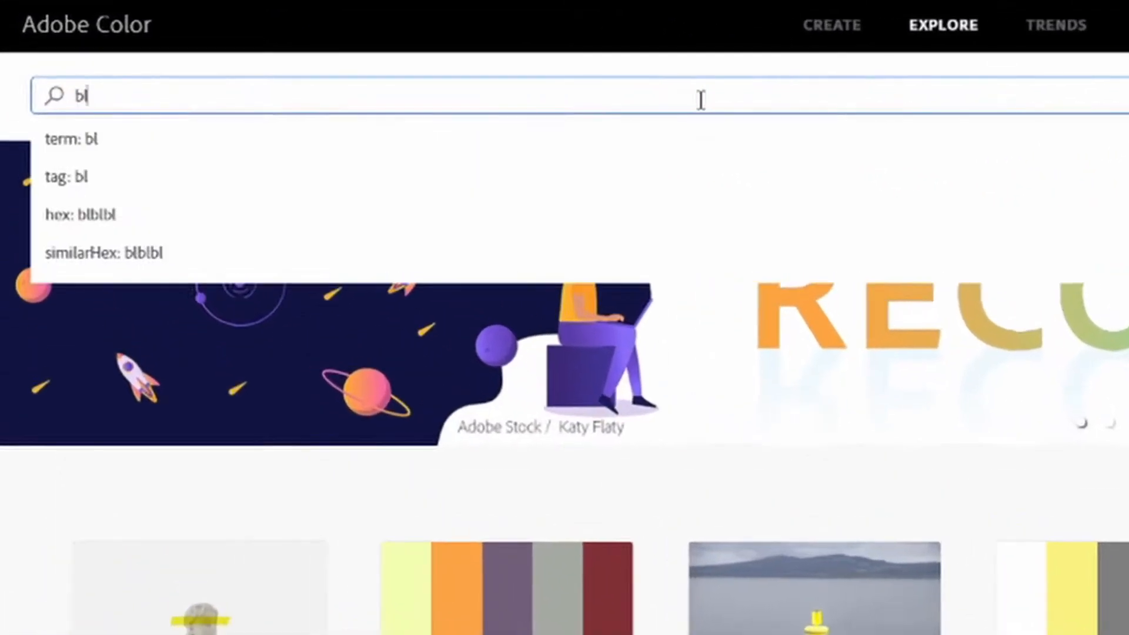
{"action": "type", "text": "ue and purple"}
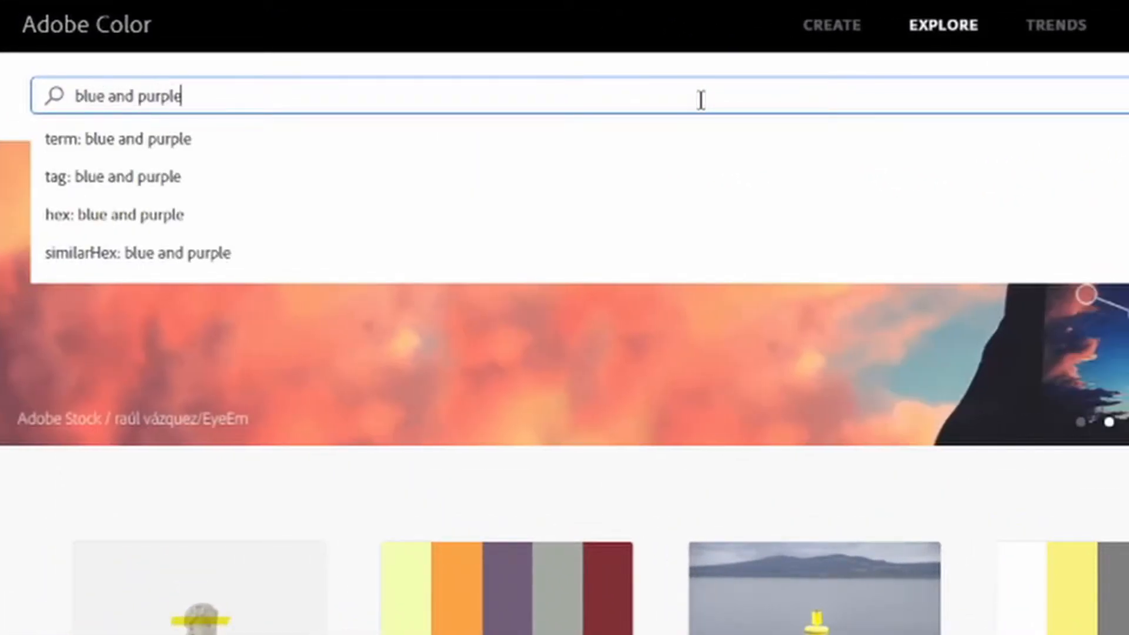
{"action": "key", "text": "Return"}
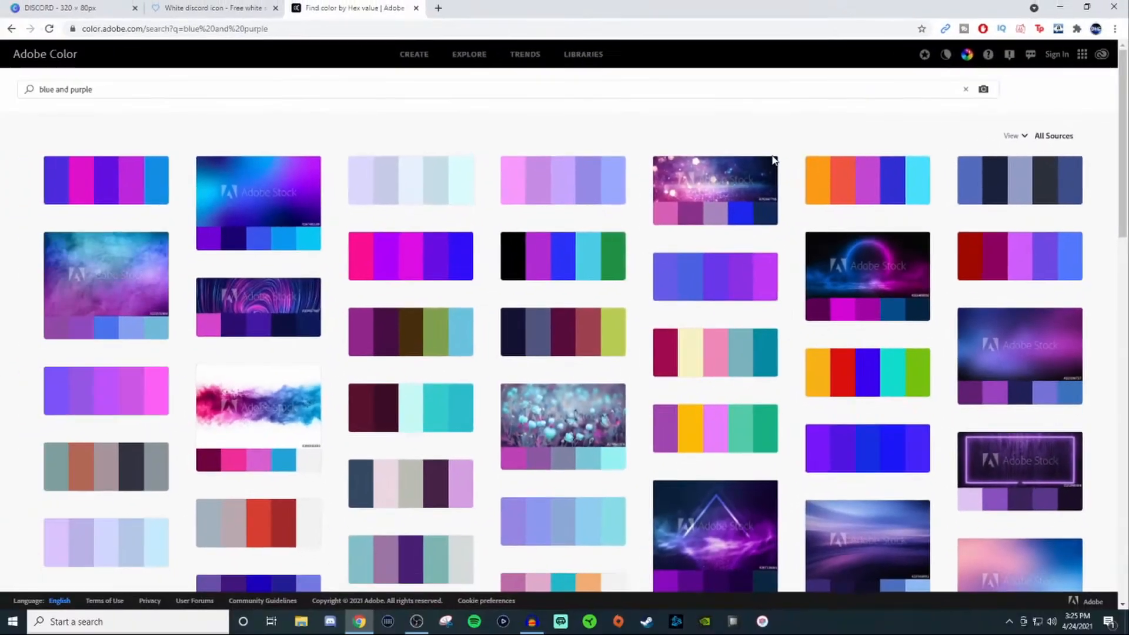
Find and open the dark purple-to-light-blue palette extracted from the abstract light effect wallpaper
{"action": "scroll", "coordinate": [746, 161], "scroll_direction": "down", "scroll_amount": 2}
{"action": "scroll", "coordinate": [745, 162], "scroll_direction": "down", "scroll_amount": 1}
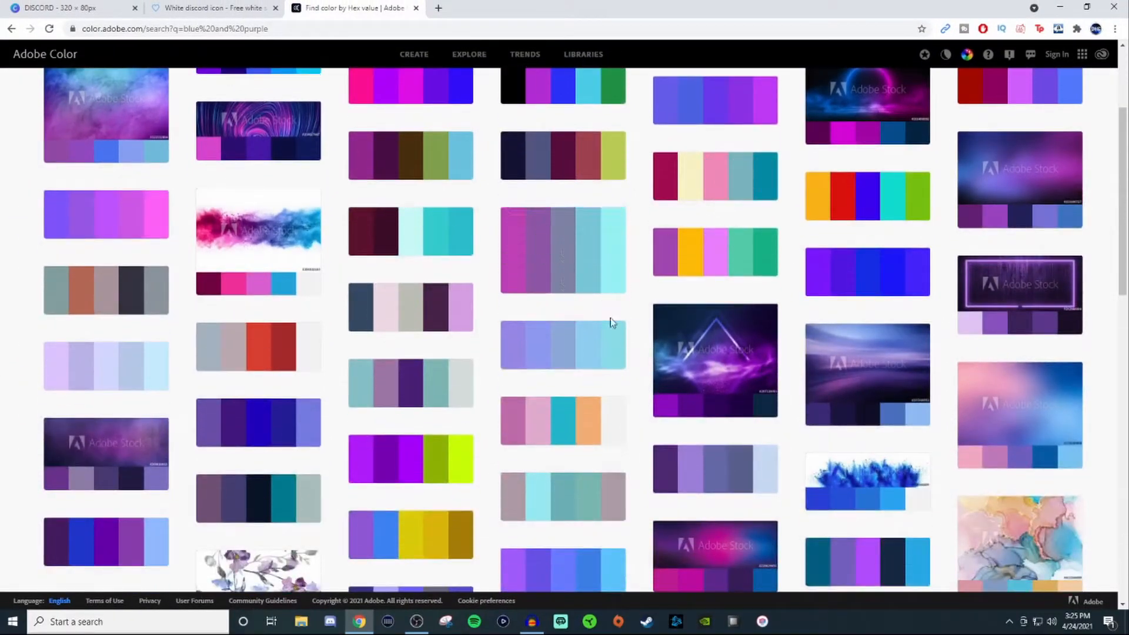
{"action": "left_click", "coordinate": [843, 377]}
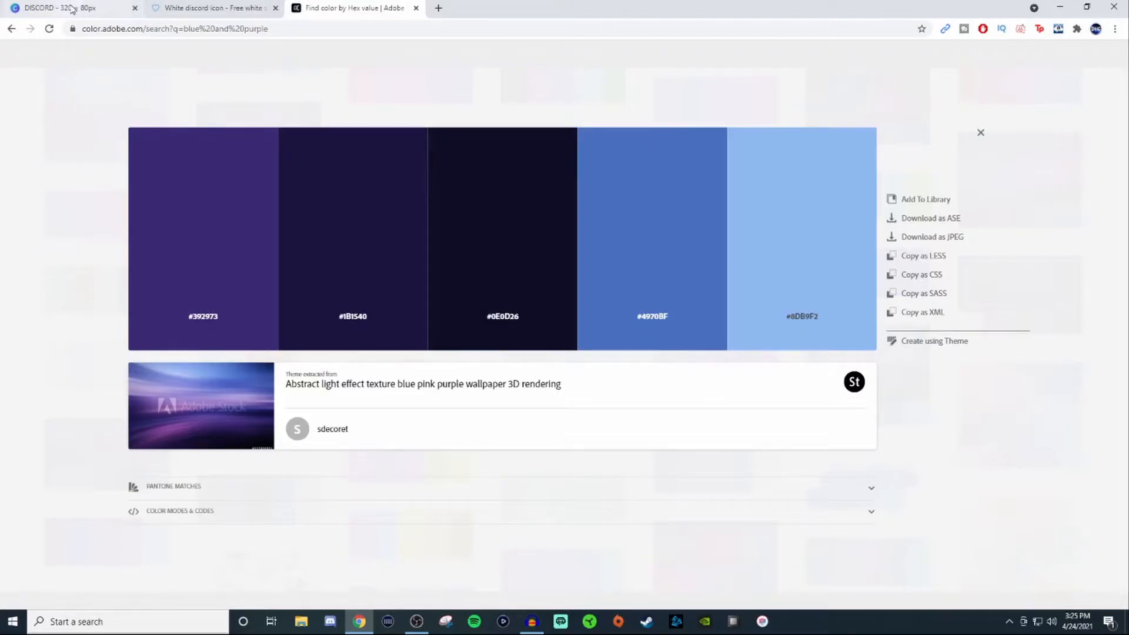
Switch to Canva and create a new custom-size design of 320 × 80 px
{"action": "left_click", "coordinate": [68, 7]}
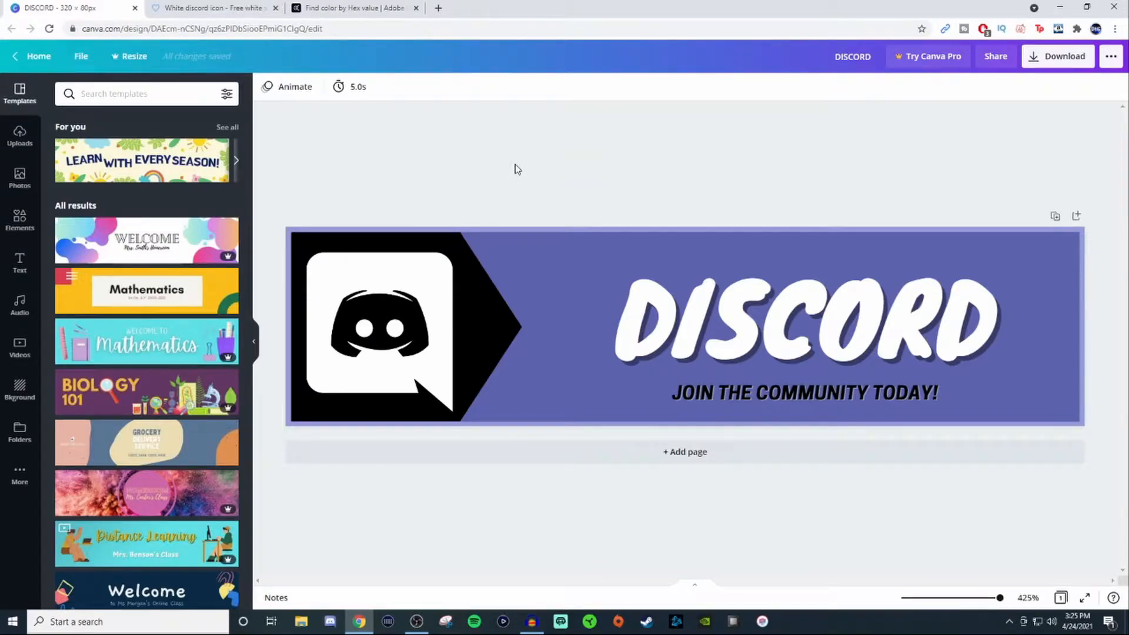
{"action": "left_click", "coordinate": [41, 65]}
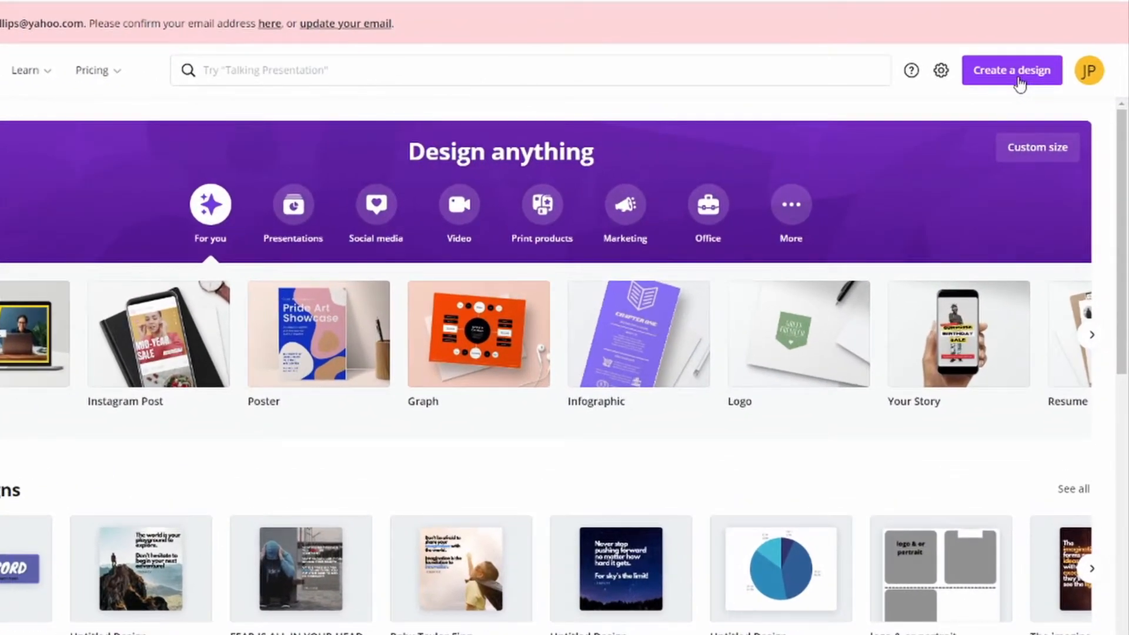
{"action": "left_click", "coordinate": [1022, 81]}
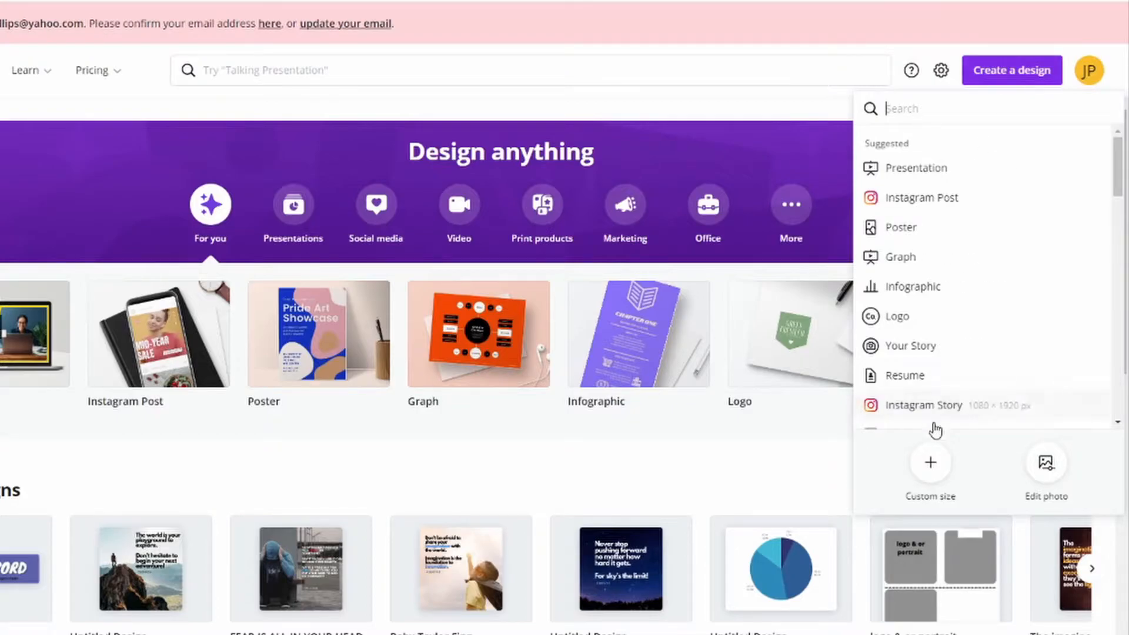
{"action": "left_click", "coordinate": [935, 465]}
{"action": "type", "text": "320"}
{"action": "left_click", "coordinate": [985, 151]}
{"action": "type", "text": "80"}
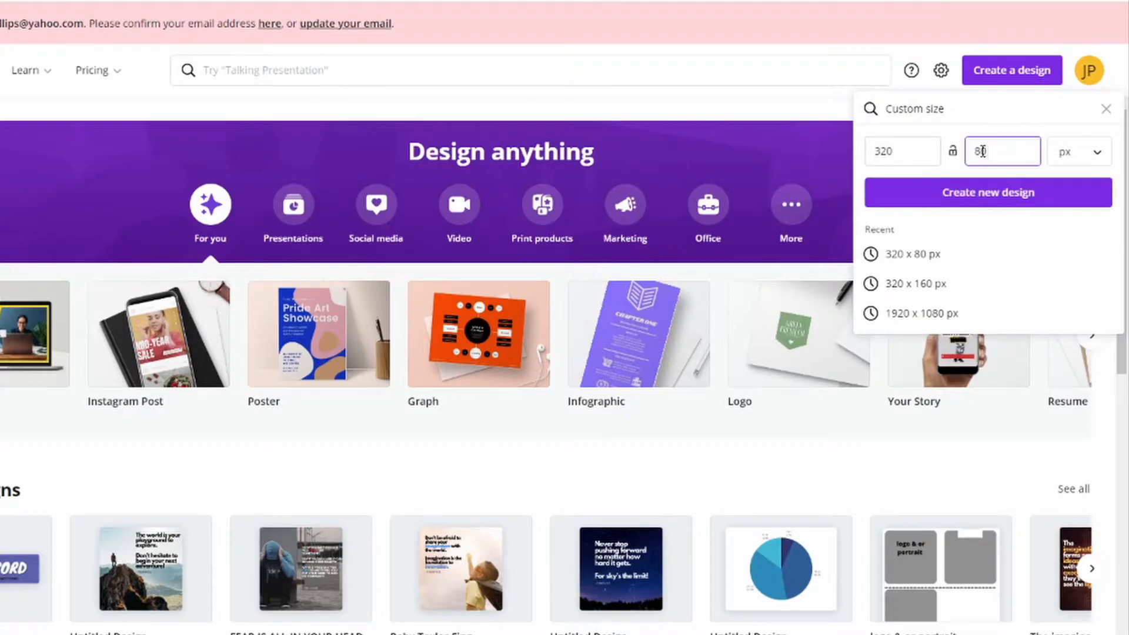
{"action": "left_click", "coordinate": [977, 199]}
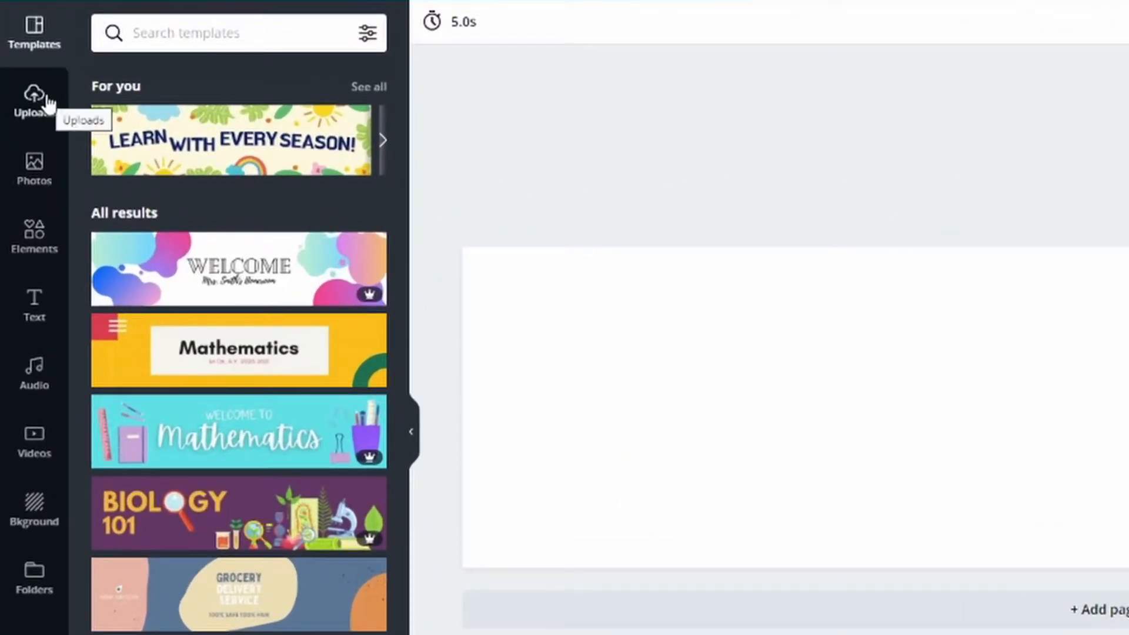
{"action": "left_click", "coordinate": [35, 171]}
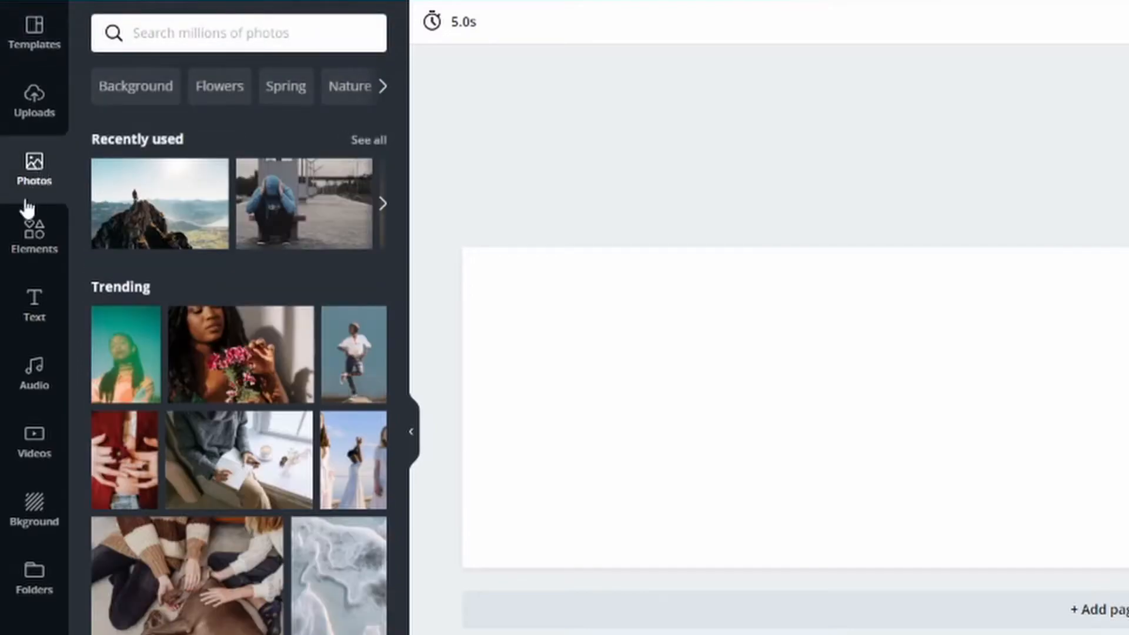
{"action": "left_click", "coordinate": [34, 235]}
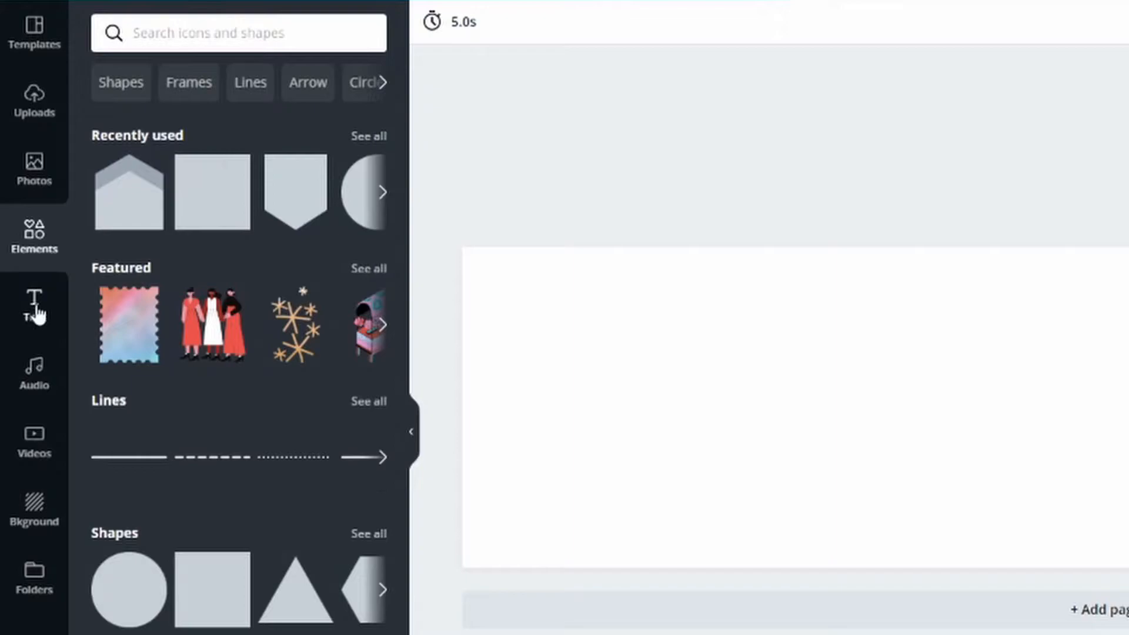
{"action": "left_click", "coordinate": [36, 307]}
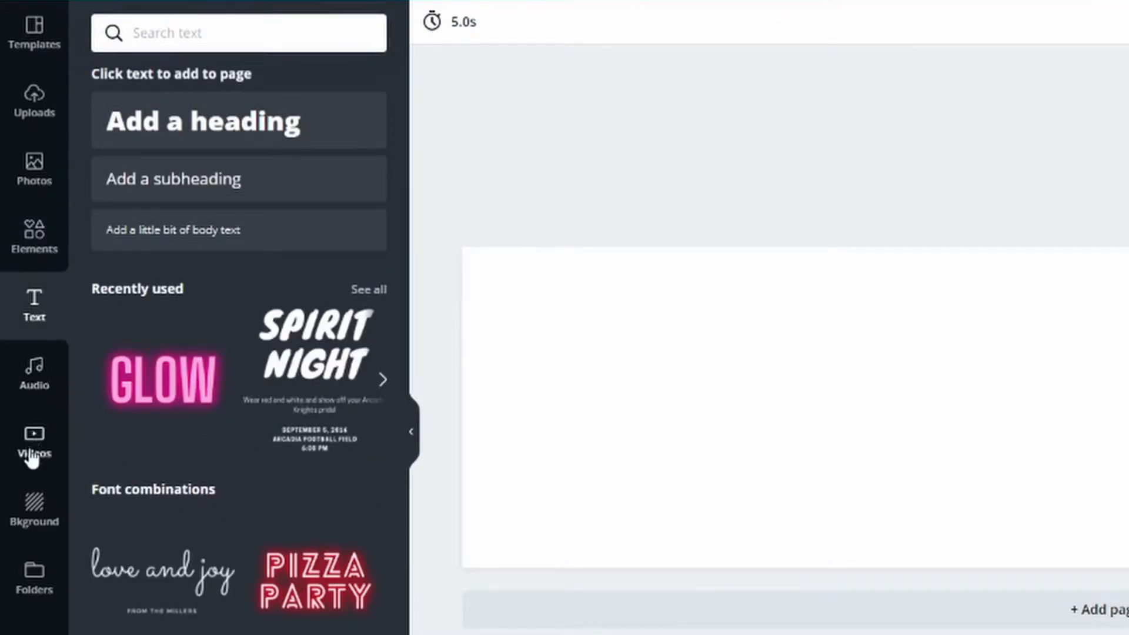
{"action": "left_click", "coordinate": [36, 510]}
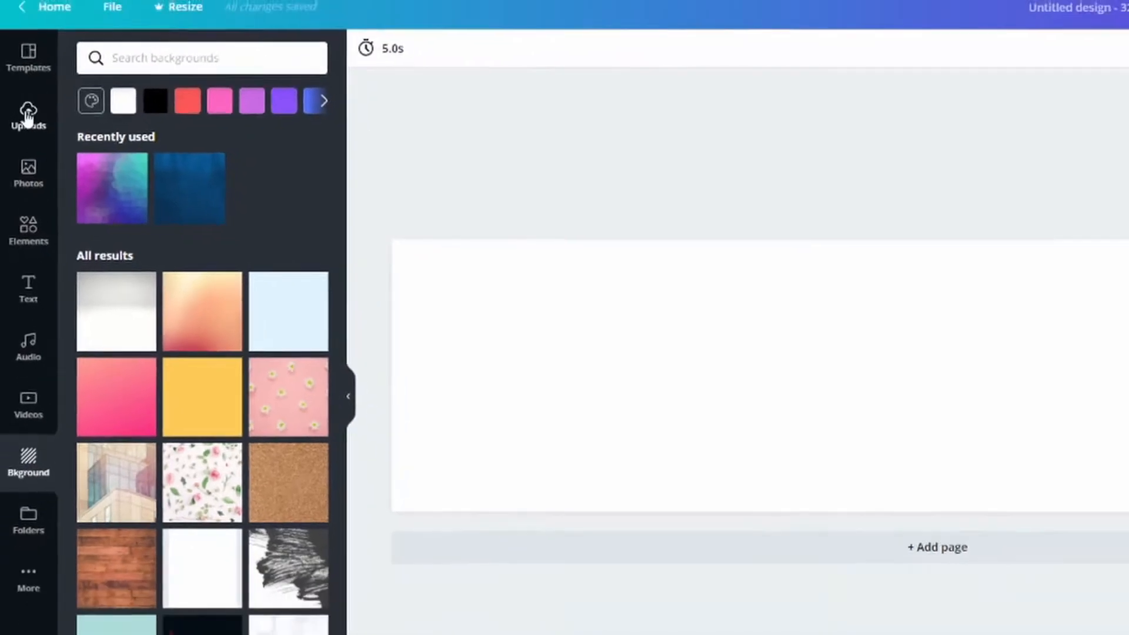
Add a plain square from the shapes collection and stretch it to cover the entire 320 × 80 px canvas
{"action": "left_click", "coordinate": [30, 226]}
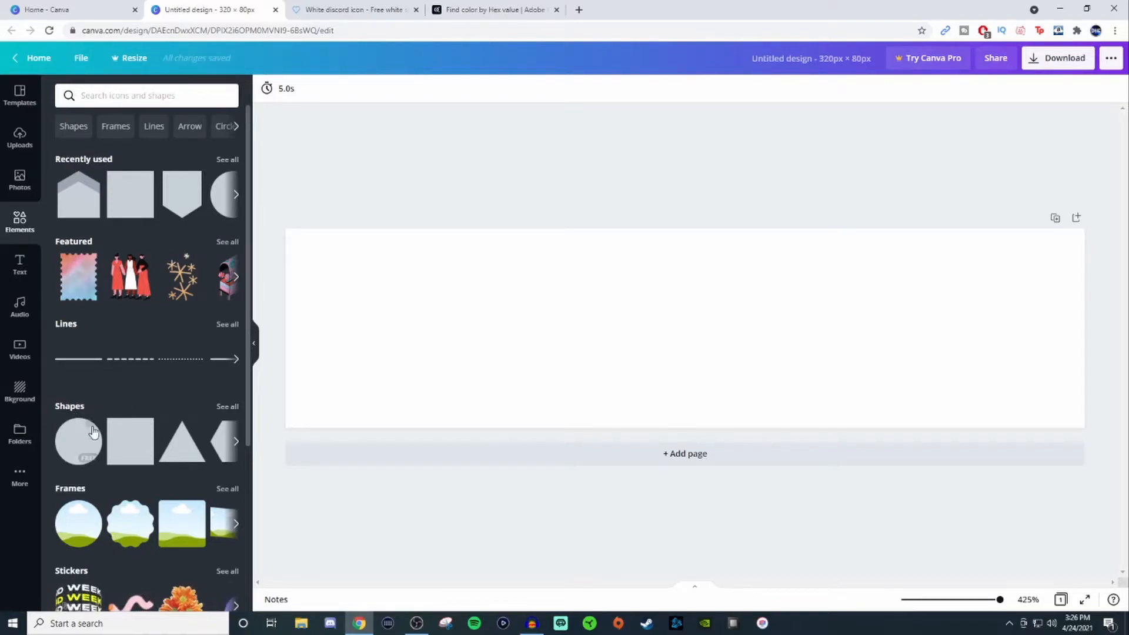
{"action": "left_click", "coordinate": [227, 406]}
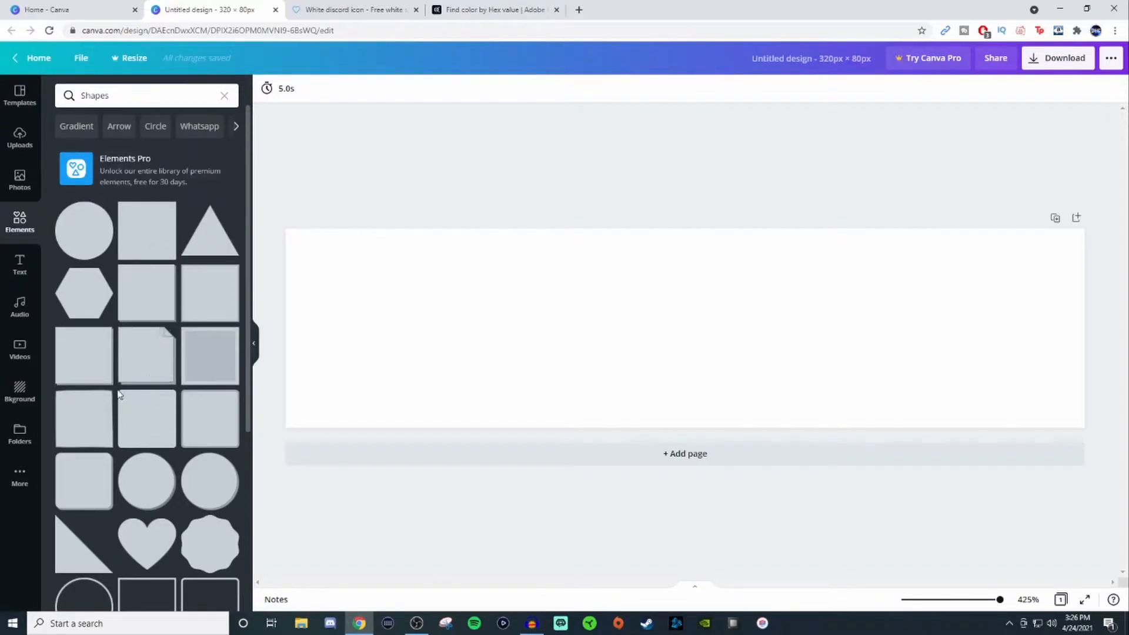
{"action": "scroll", "coordinate": [115, 390], "scroll_direction": "down", "scroll_amount": 3}
{"action": "scroll", "coordinate": [103, 353], "scroll_direction": "up", "scroll_amount": 3}
{"action": "left_click", "coordinate": [140, 228]}
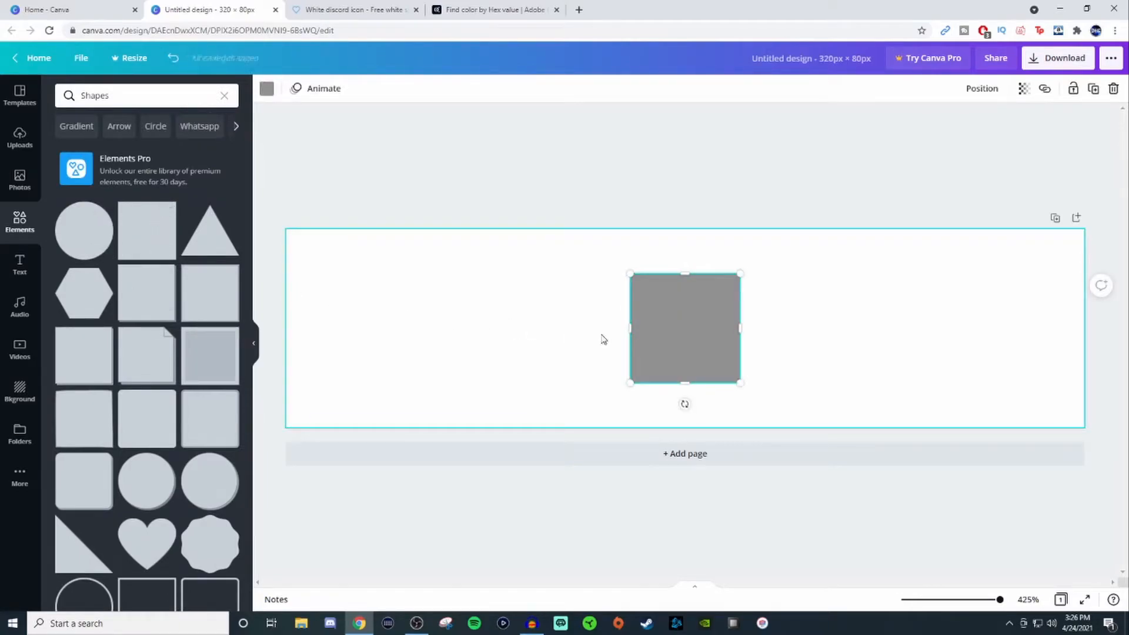
{"action": "left_click_drag", "start_coordinate": [682, 340], "coordinate": [1082, 311]}
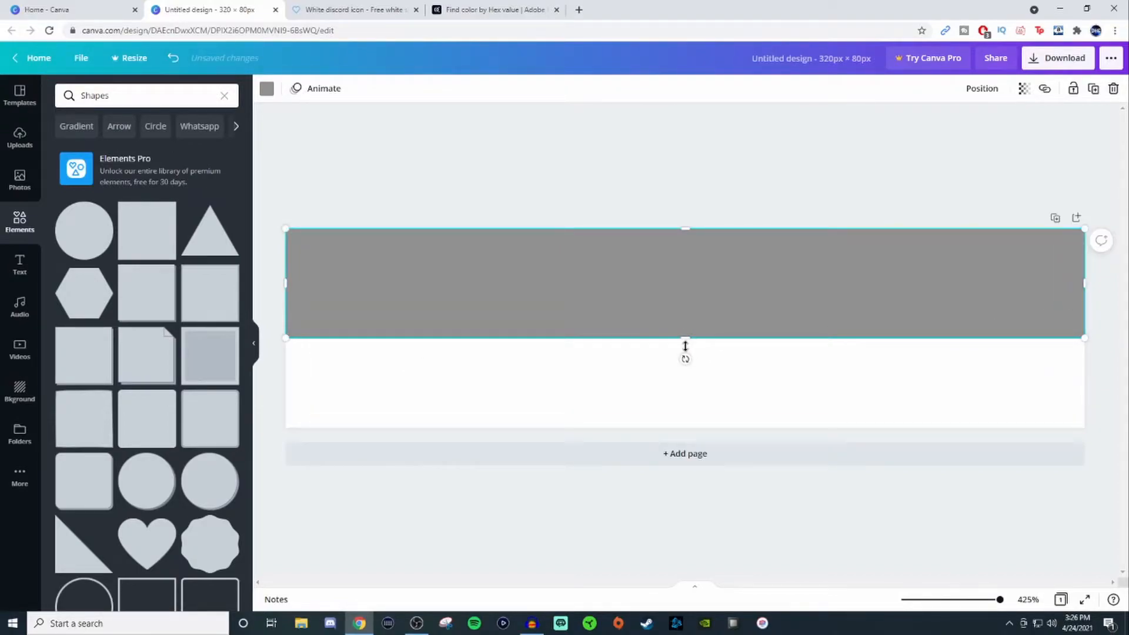
{"action": "left_click_drag", "start_coordinate": [686, 344], "coordinate": [686, 429]}
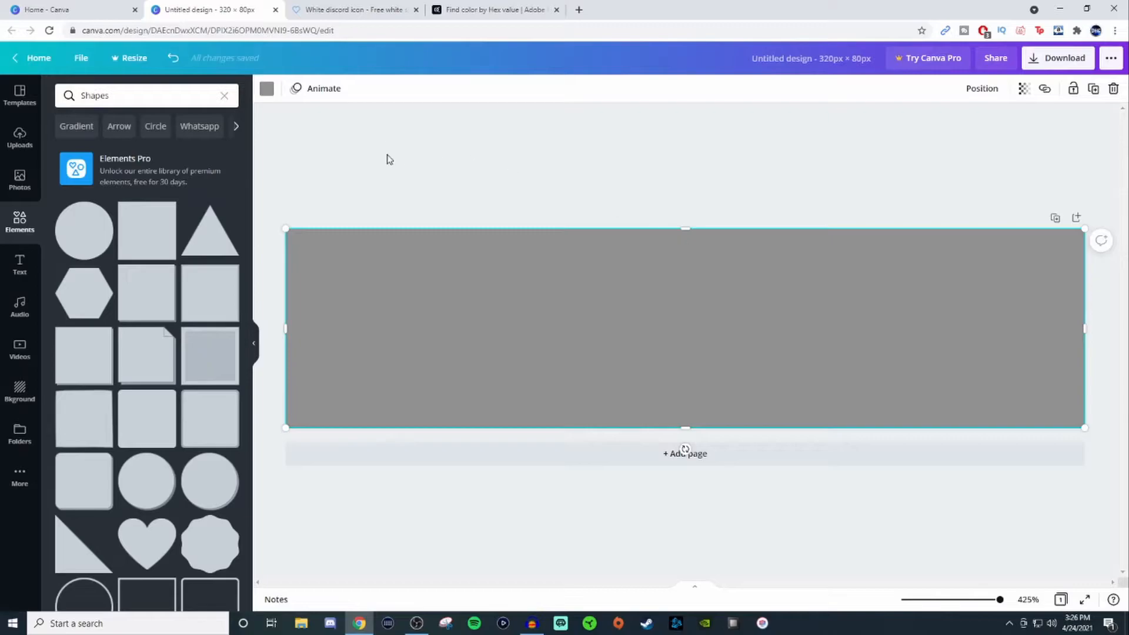
Copy the palette's first hex code from Adobe Color and fill the canvas-sized rectangle in Canva with #392973
{"action": "left_click", "coordinate": [488, 11]}
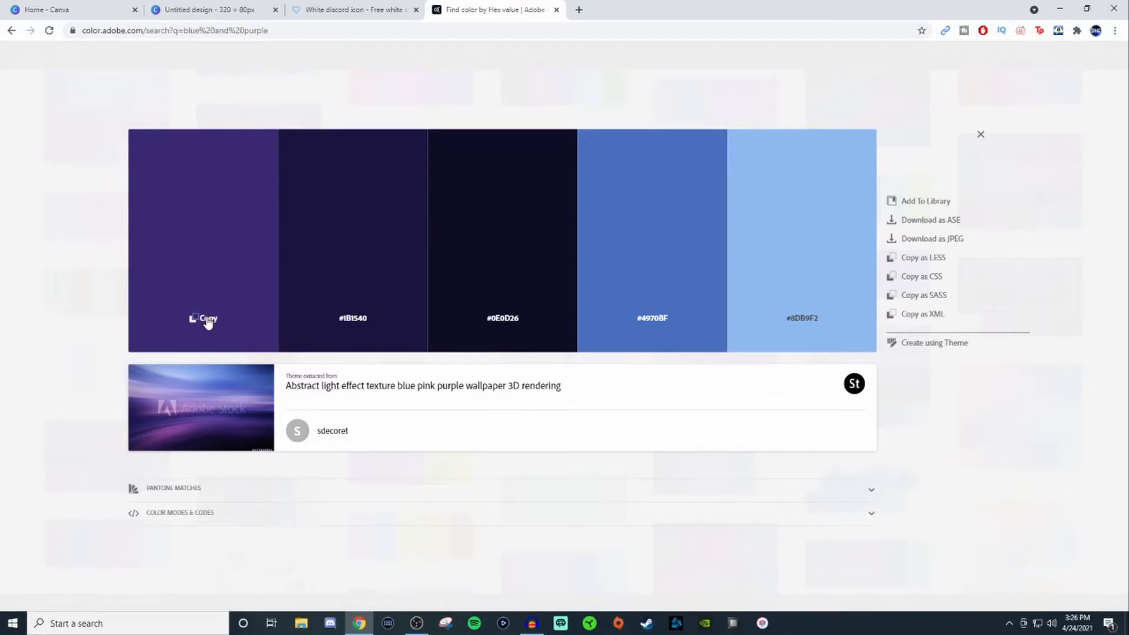
{"action": "left_click", "coordinate": [207, 10]}
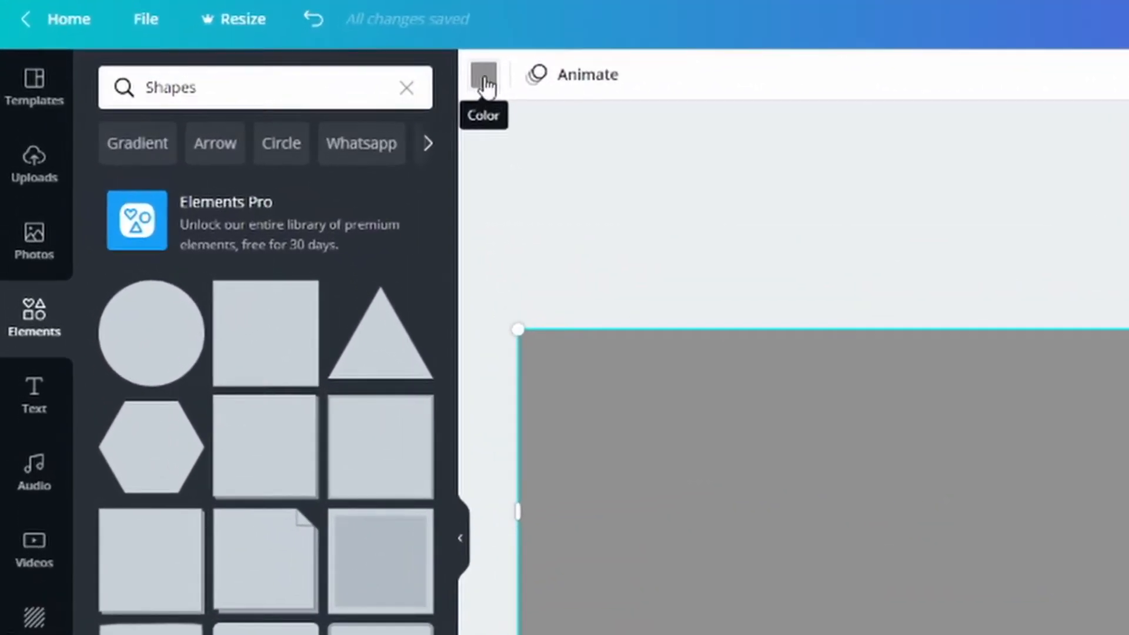
{"action": "left_click", "coordinate": [483, 79]}
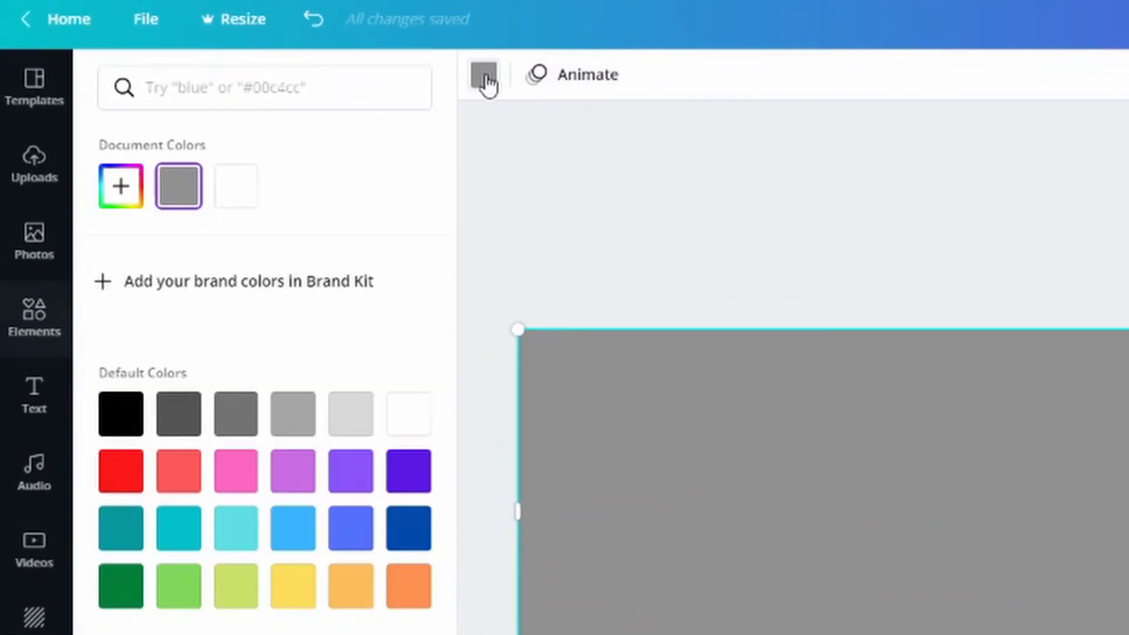
{"action": "left_click", "coordinate": [121, 191]}
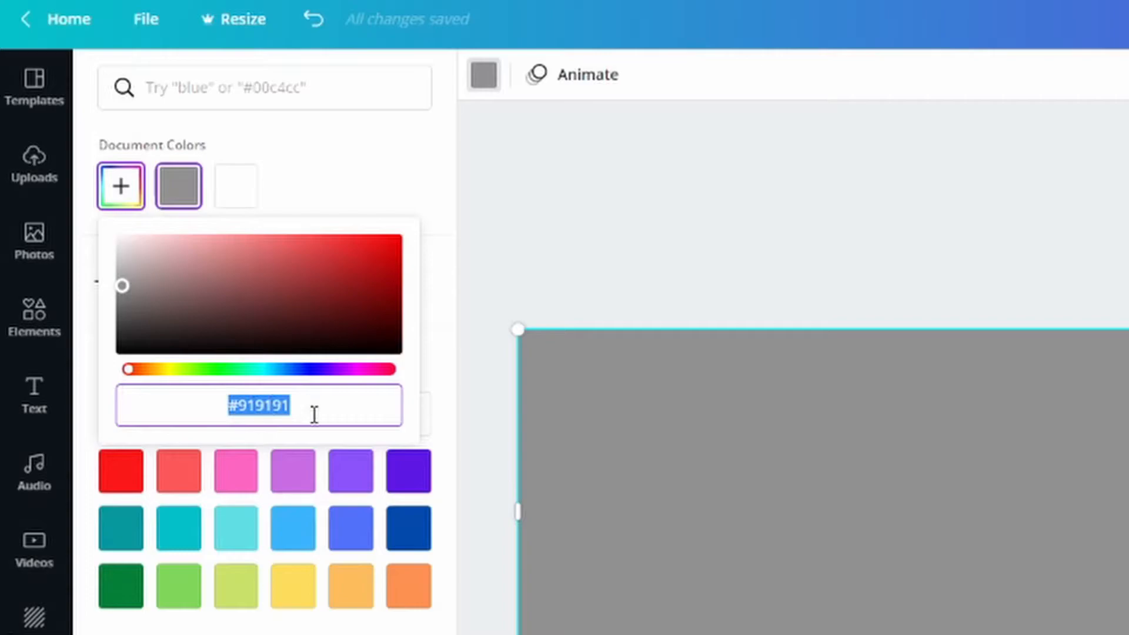
{"action": "key", "text": "ctrl+v"}
{"action": "type", "text": "#392973"}
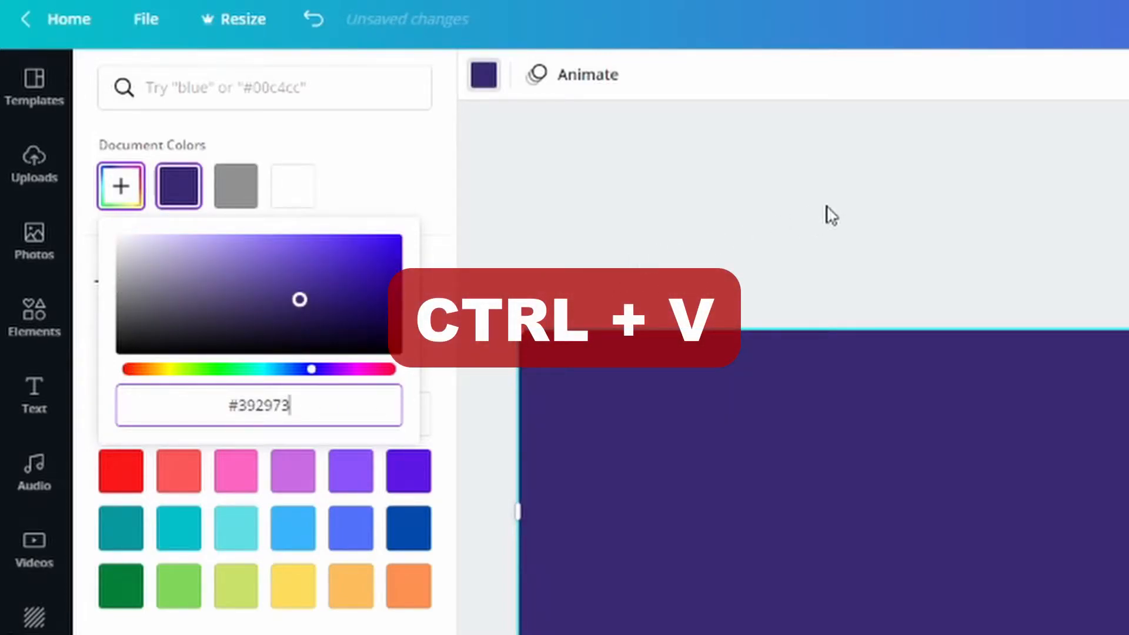
{"action": "left_click", "coordinate": [798, 241]}
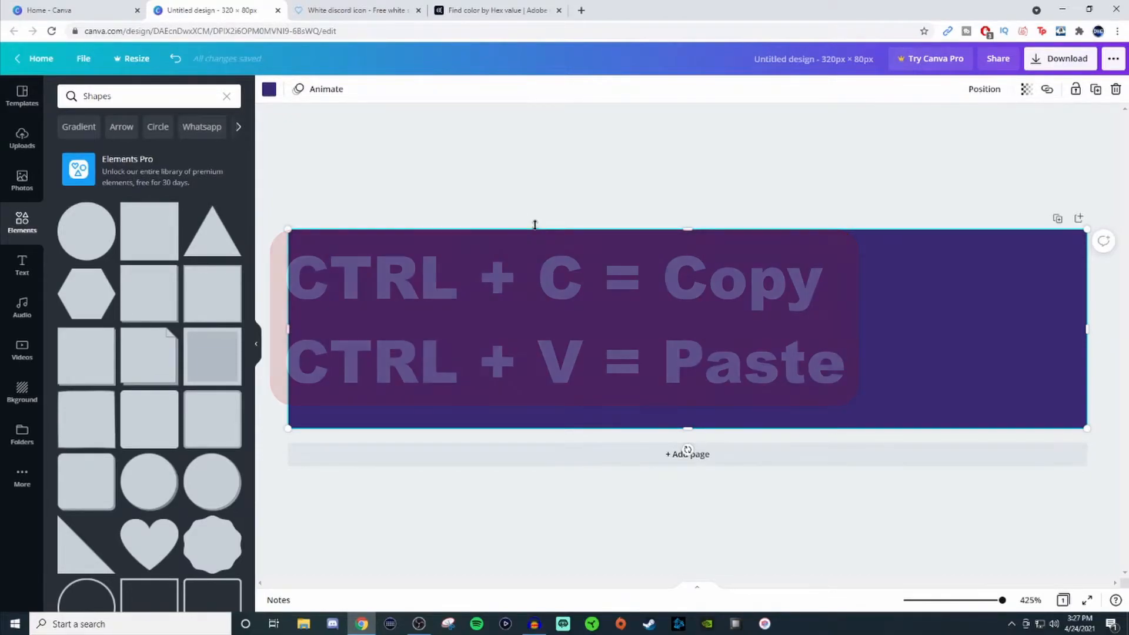
Duplicate the background rectangle and shrink the copy so an even narrow border remains on all four sides
{"action": "left_click", "coordinate": [579, 213]}
{"action": "left_click", "coordinate": [609, 286]}
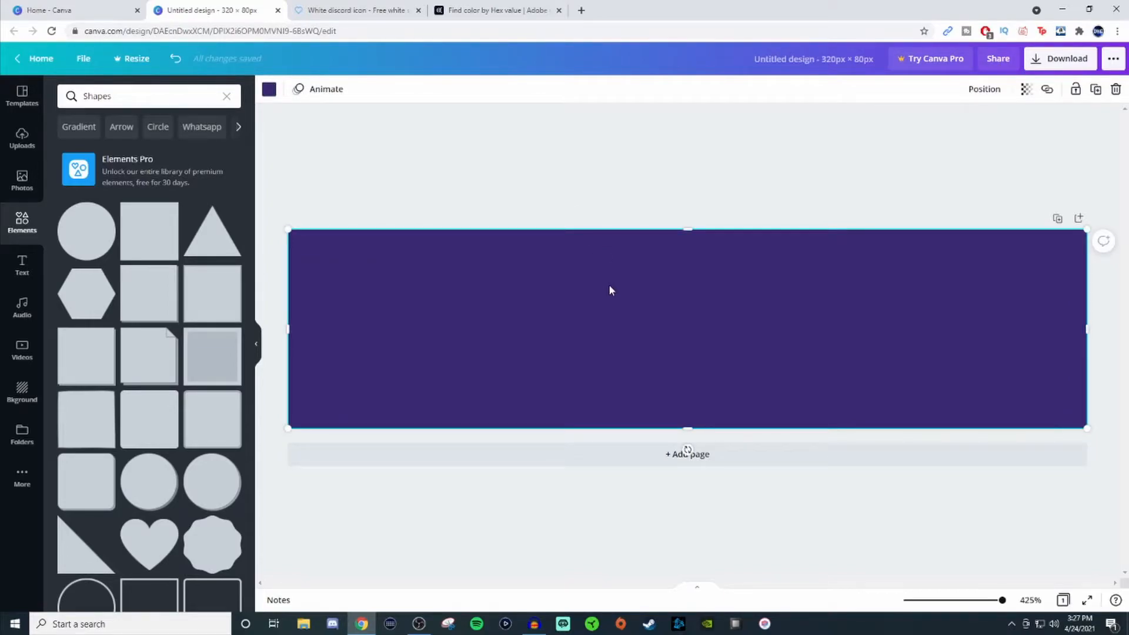
{"action": "key", "text": "ctrl+v"}
{"action": "left_click_drag", "start_coordinate": [666, 369], "coordinate": [629, 325]}
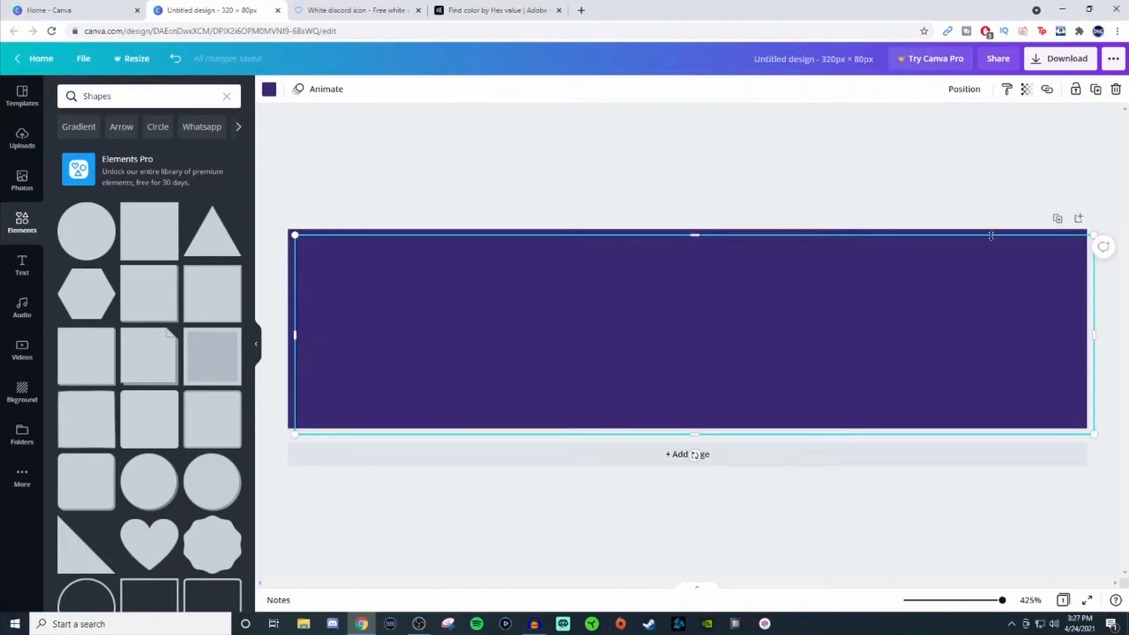
{"action": "left_click_drag", "start_coordinate": [695, 434], "coordinate": [687, 421]}
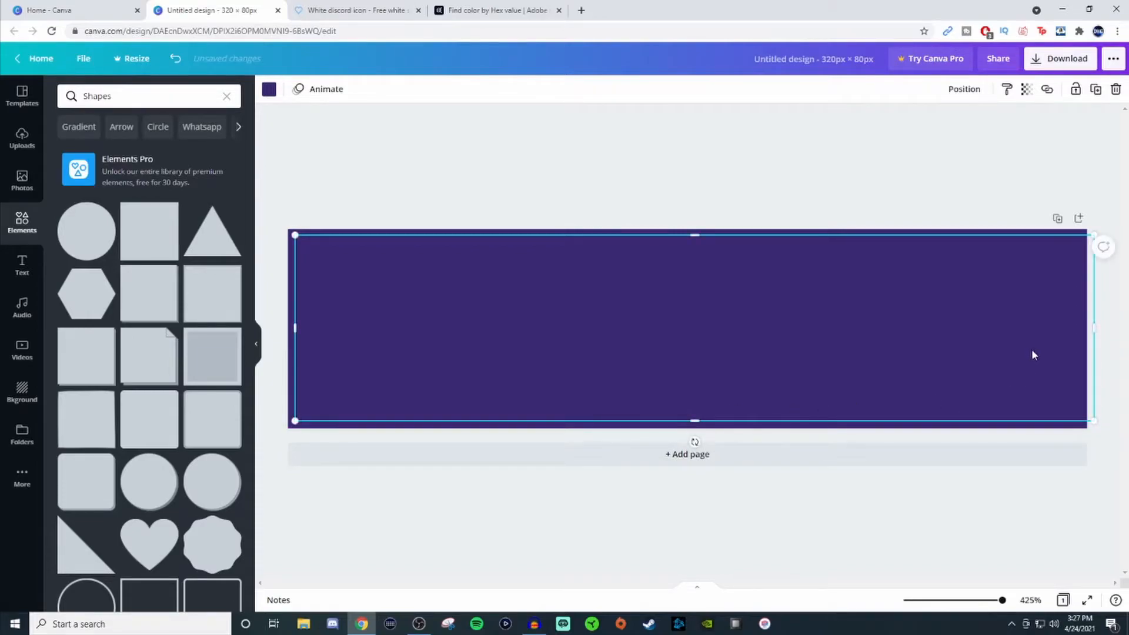
{"action": "left_click_drag", "start_coordinate": [1088, 325], "coordinate": [1077, 324]}
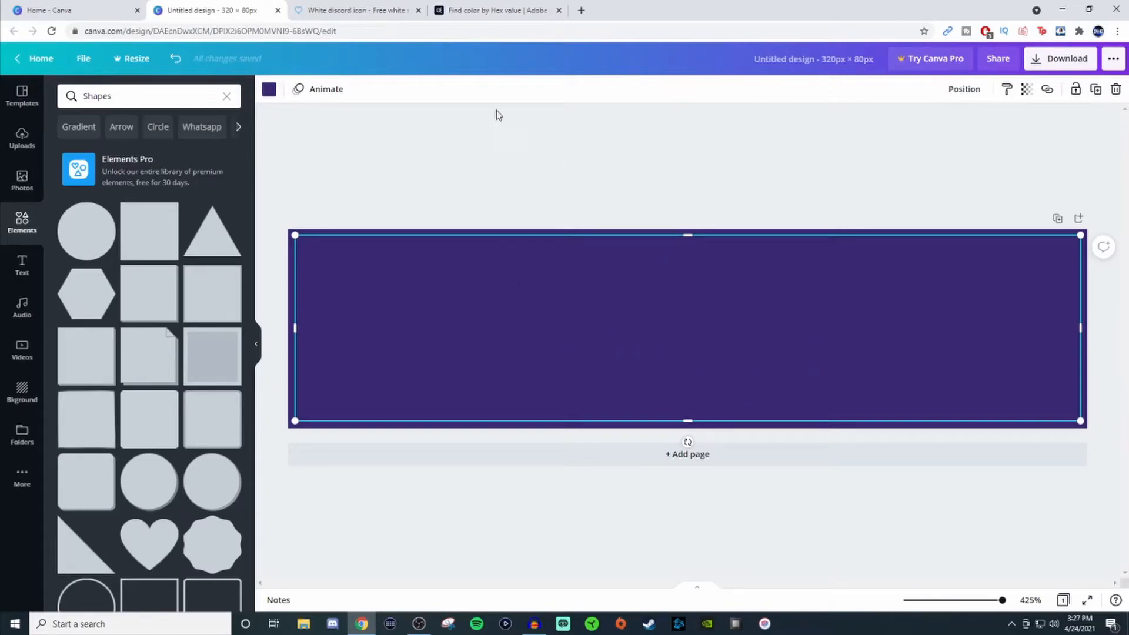
Copy the palette's second hex code from Adobe Color and fill the inner rectangle in Canva with #1B1540
{"action": "left_click", "coordinate": [487, 12]}
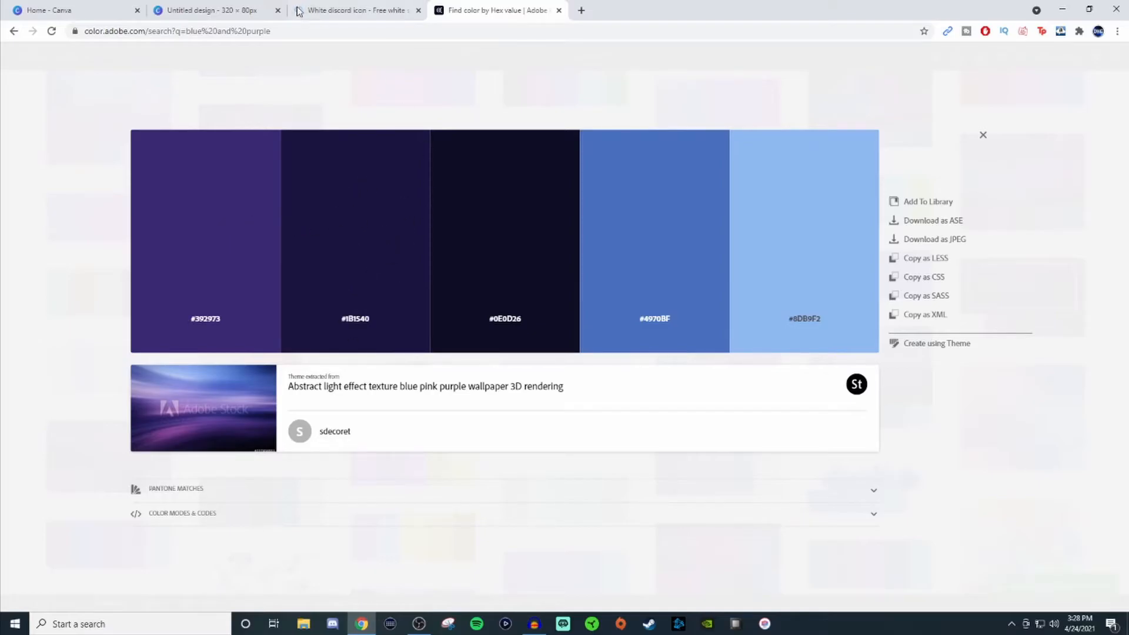
{"action": "left_click", "coordinate": [229, 12]}
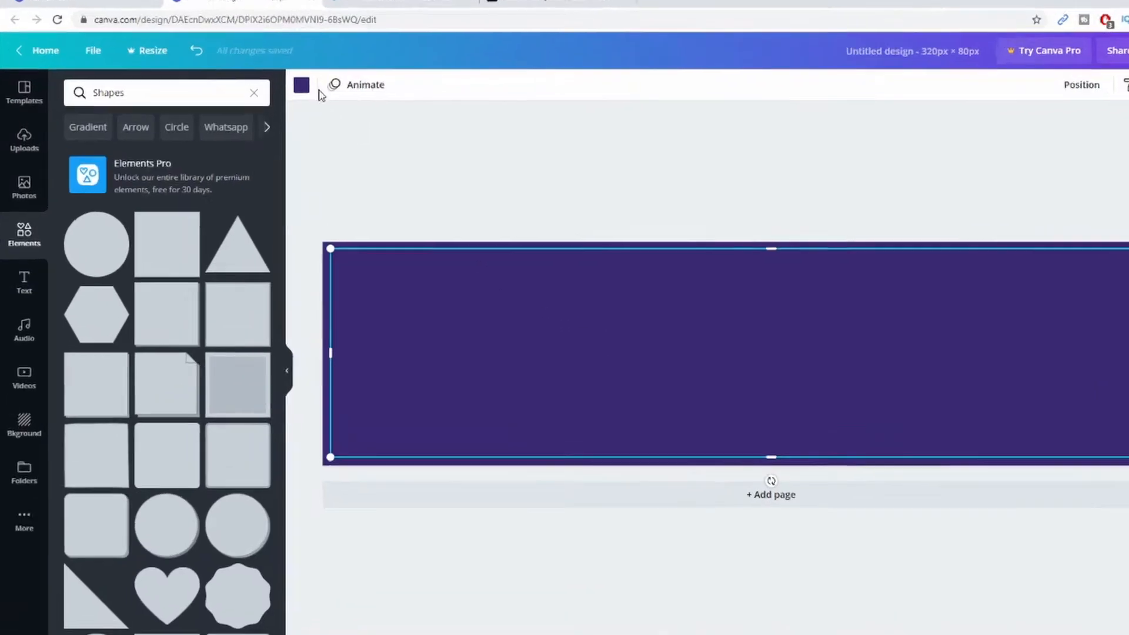
{"action": "left_click", "coordinate": [269, 89]}
{"action": "left_click", "coordinate": [104, 165]}
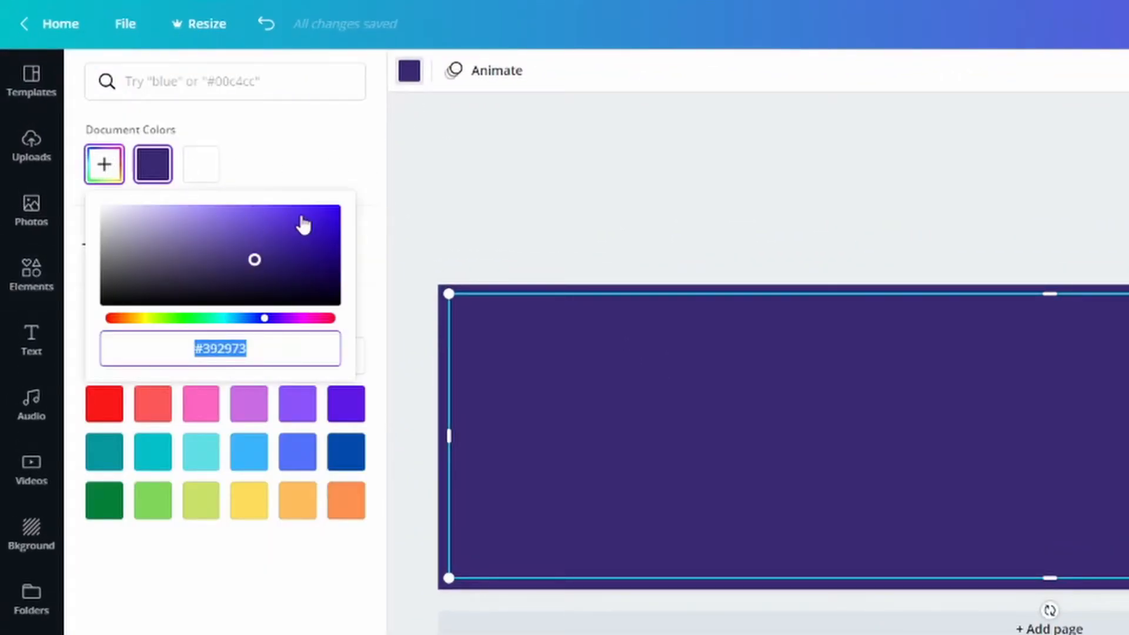
{"action": "type", "text": "#181540"}
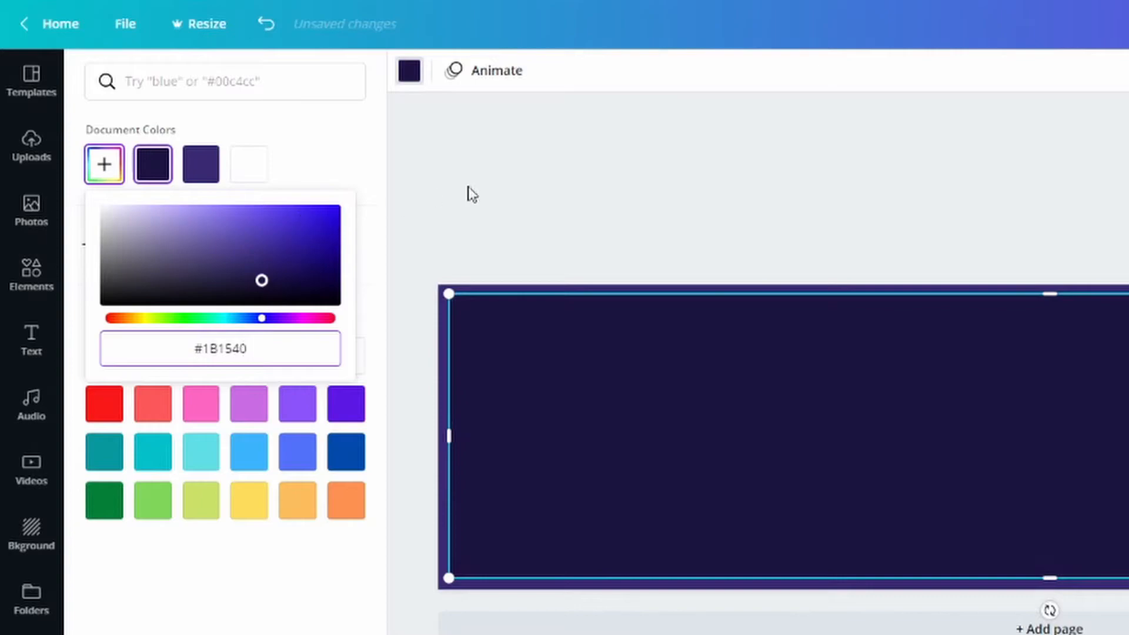
{"action": "left_click", "coordinate": [660, 199]}
{"action": "left_click", "coordinate": [669, 201]}
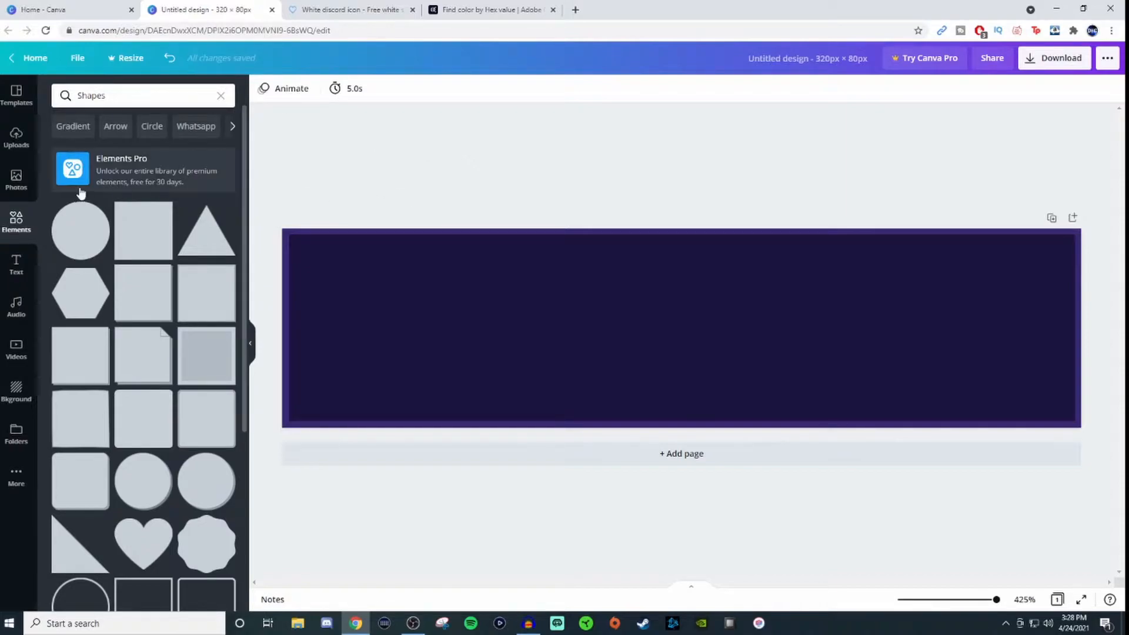
Add the recently used two-tone arrow shape, rotate it to point right, and enlarge it to the inner rectangle's full height at its left edge
{"action": "left_click", "coordinate": [221, 98]}
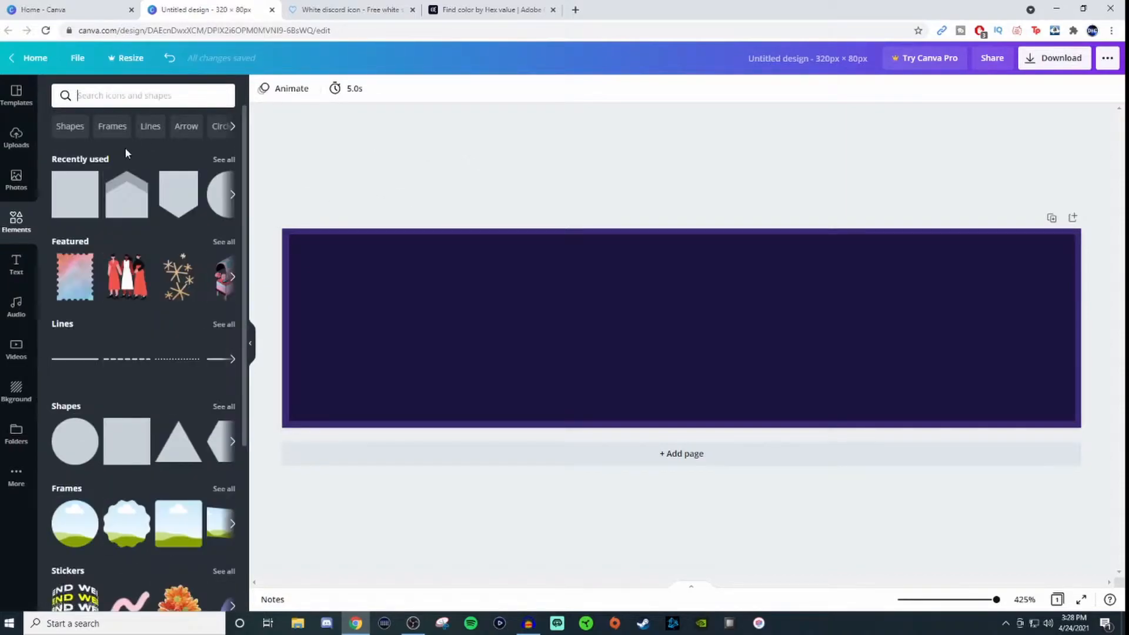
{"action": "left_click", "coordinate": [132, 197]}
{"action": "left_click_drag", "start_coordinate": [685, 355], "coordinate": [363, 336]}
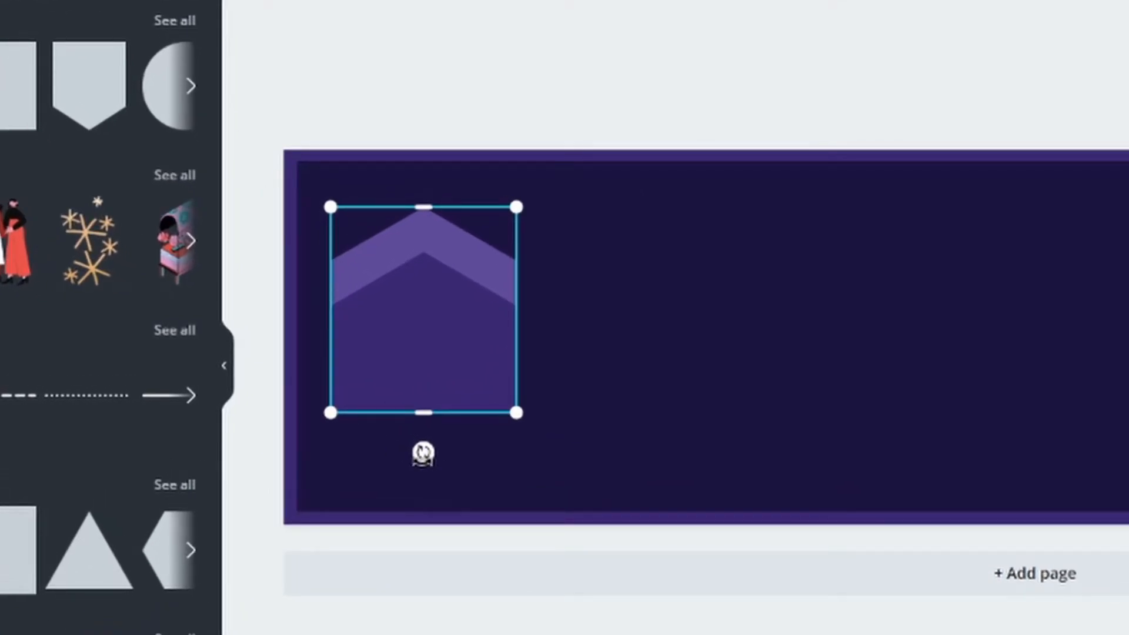
{"action": "left_click_drag", "start_coordinate": [423, 454], "coordinate": [288, 307]}
{"action": "left_click_drag", "start_coordinate": [424, 340], "coordinate": [388, 273]}
{"action": "left_click_drag", "start_coordinate": [504, 346], "coordinate": [684, 512]}
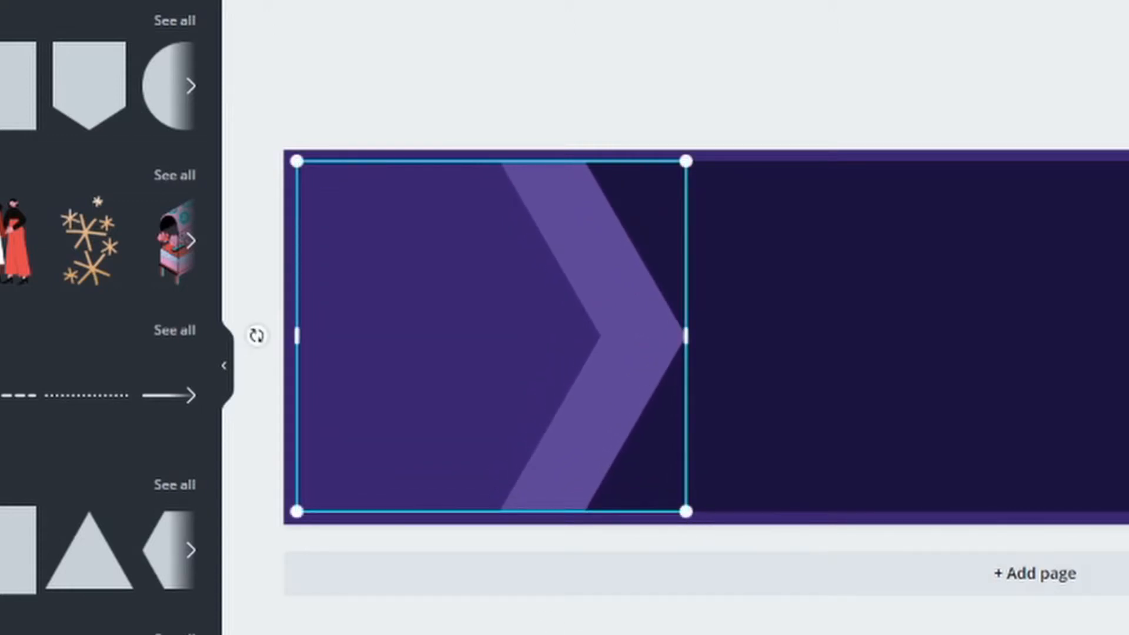
{"action": "left_click", "coordinate": [703, 72]}
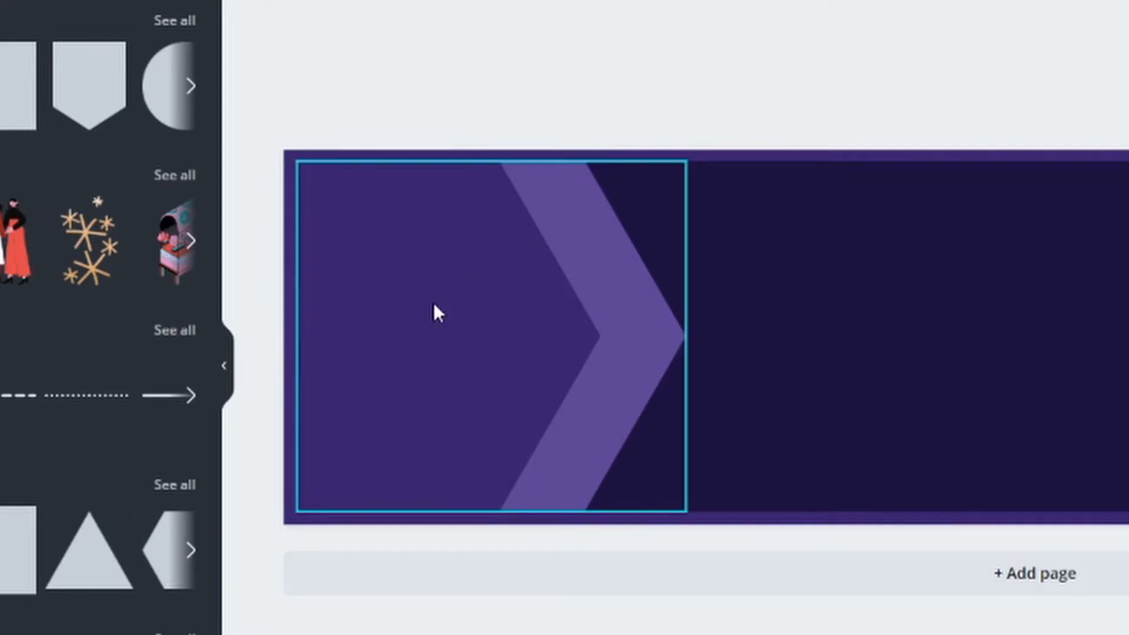
Try the lighter purple and #1B1540 document colors on the body of the arrow shape
{"action": "left_click", "coordinate": [465, 350]}
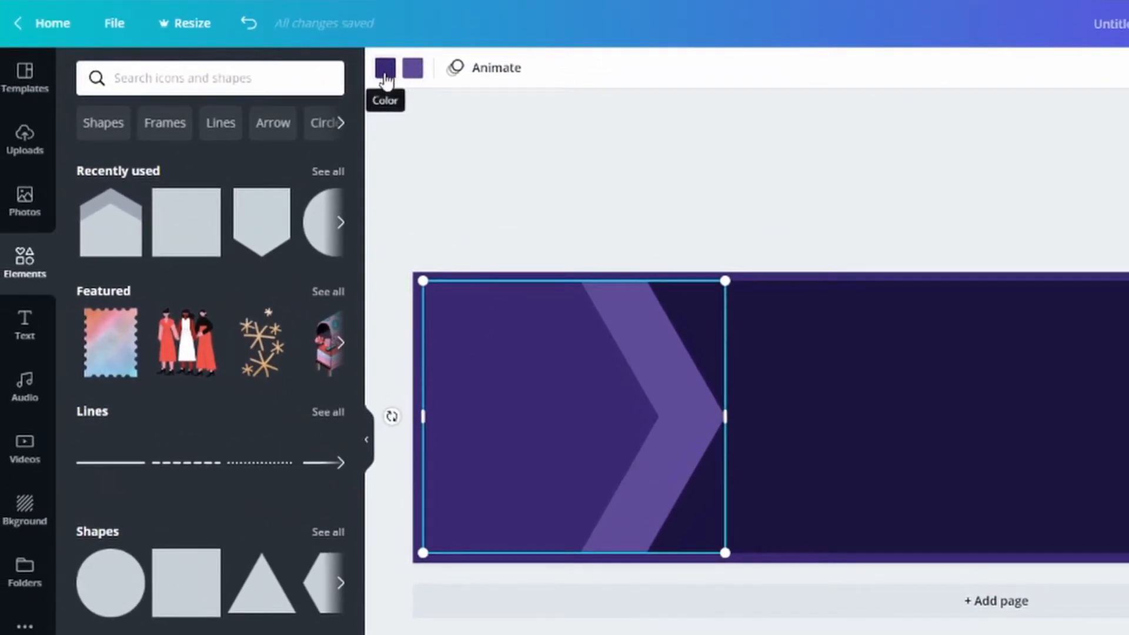
{"action": "left_click", "coordinate": [385, 81]}
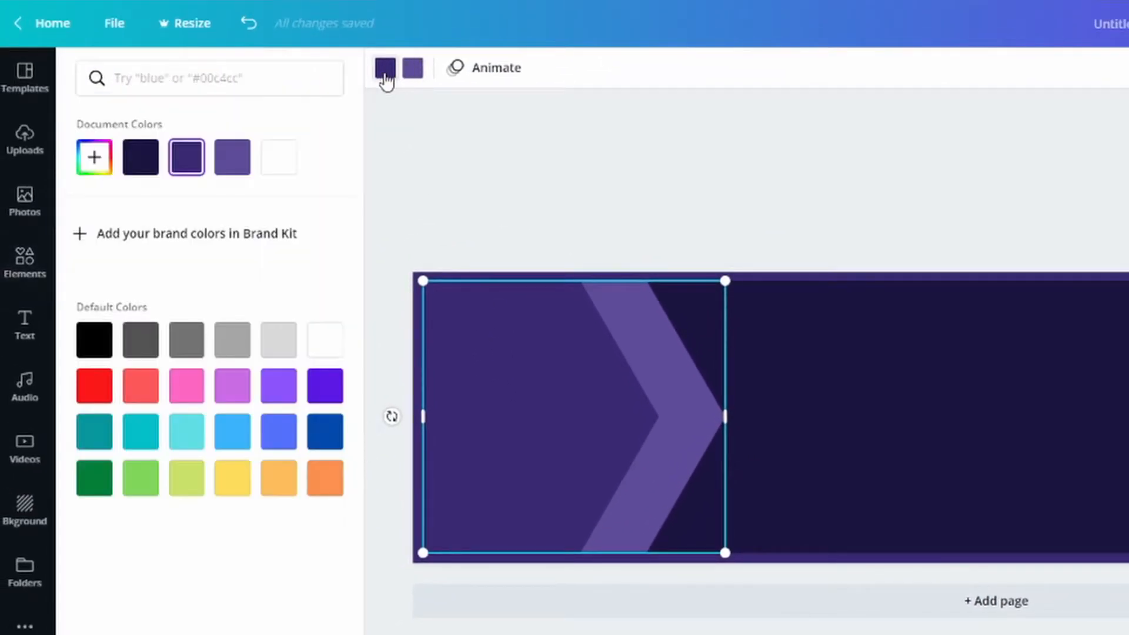
{"action": "left_click", "coordinate": [233, 164]}
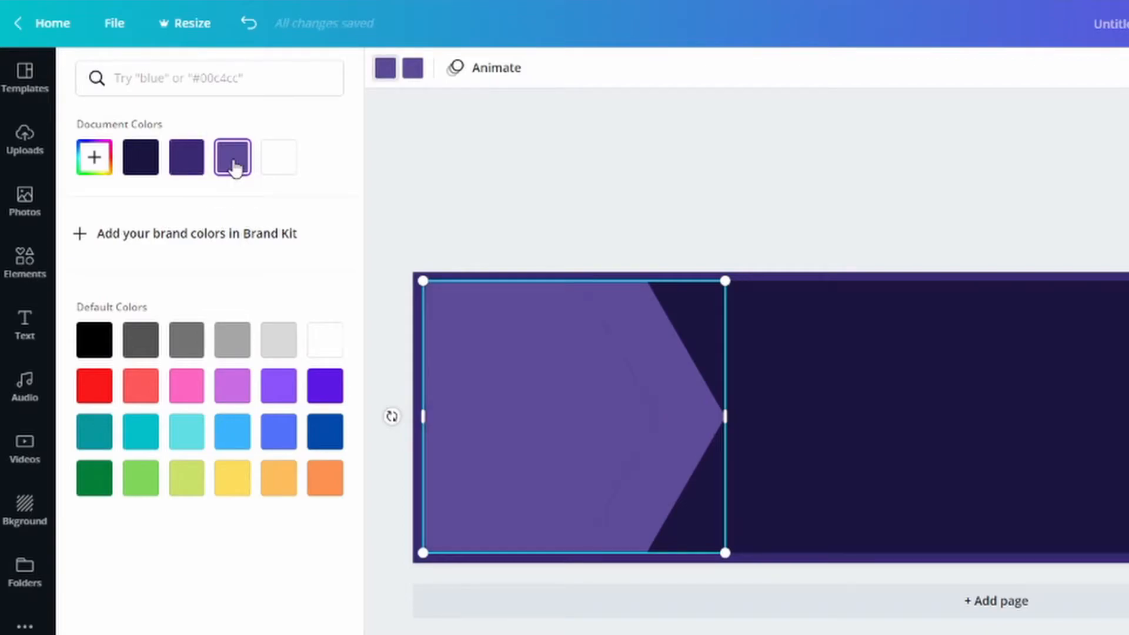
{"action": "left_click", "coordinate": [147, 166]}
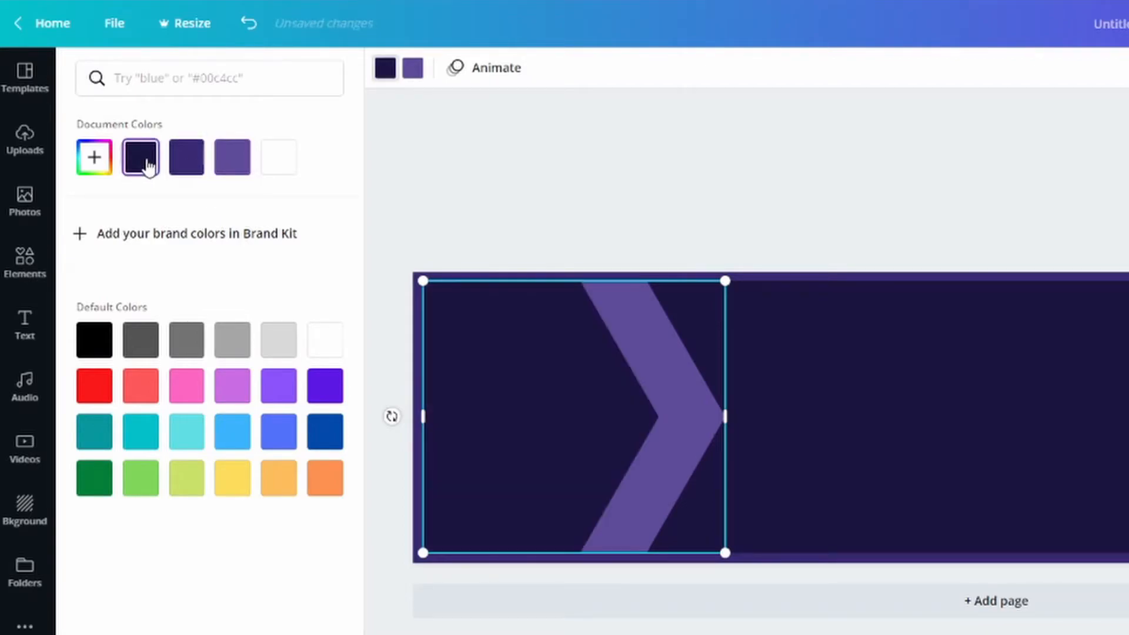
{"action": "left_click", "coordinate": [567, 173]}
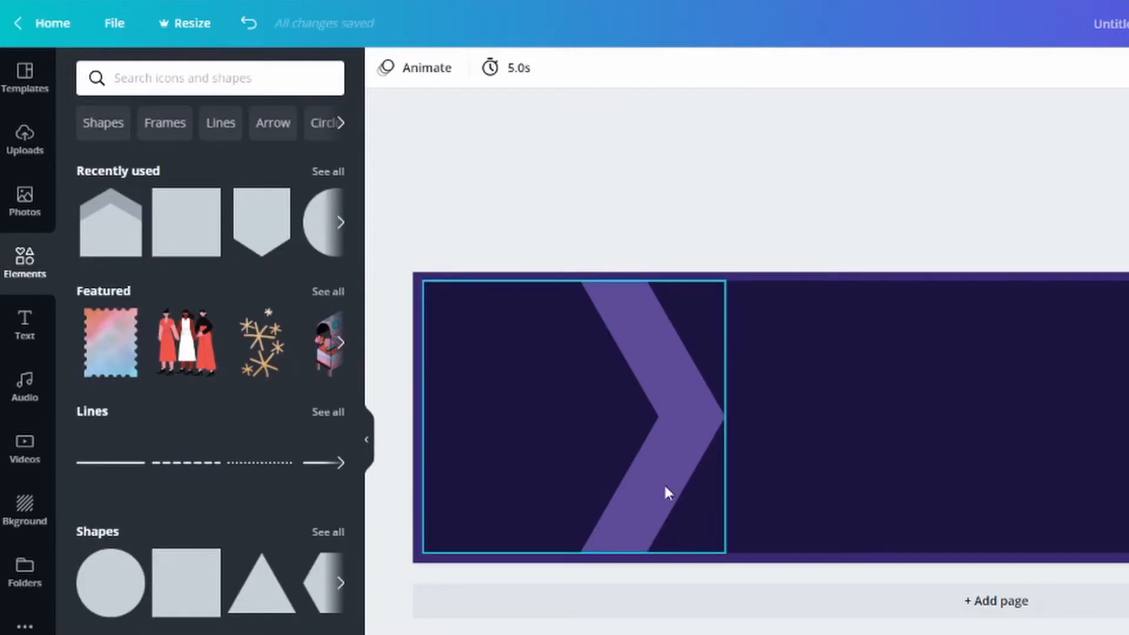
Copy the palette's third hex code from Adobe Color and set the arrow shape's body to #0E0D26 in Canva
{"action": "left_click", "coordinate": [670, 468]}
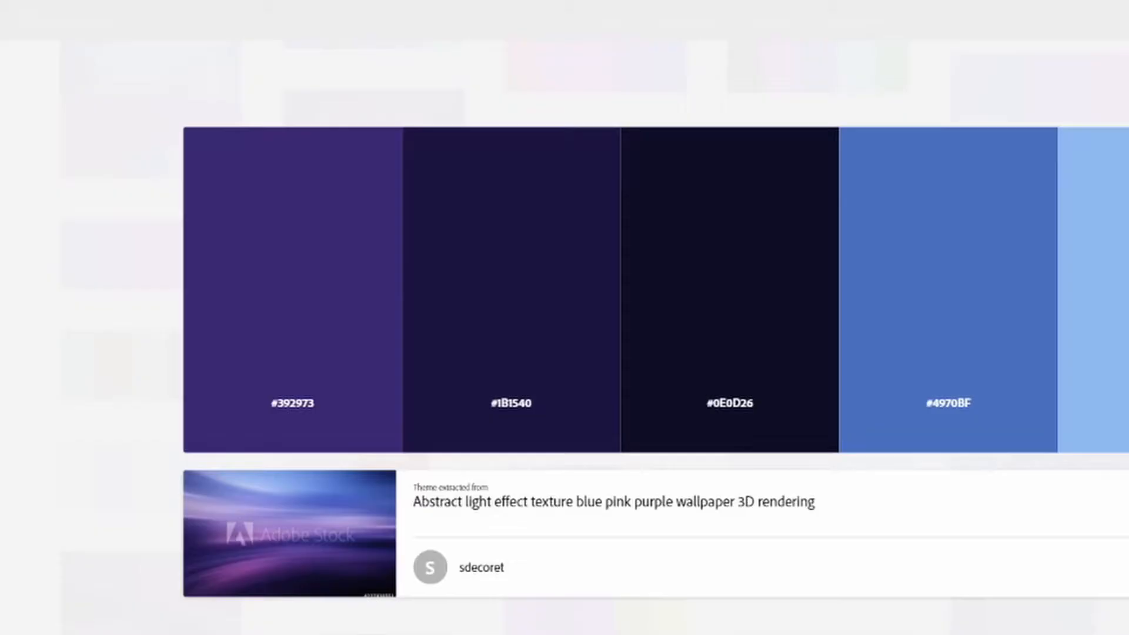
{"action": "mouse_move", "coordinate": [965, 307]}
{"action": "mouse_move", "coordinate": [718, 415]}
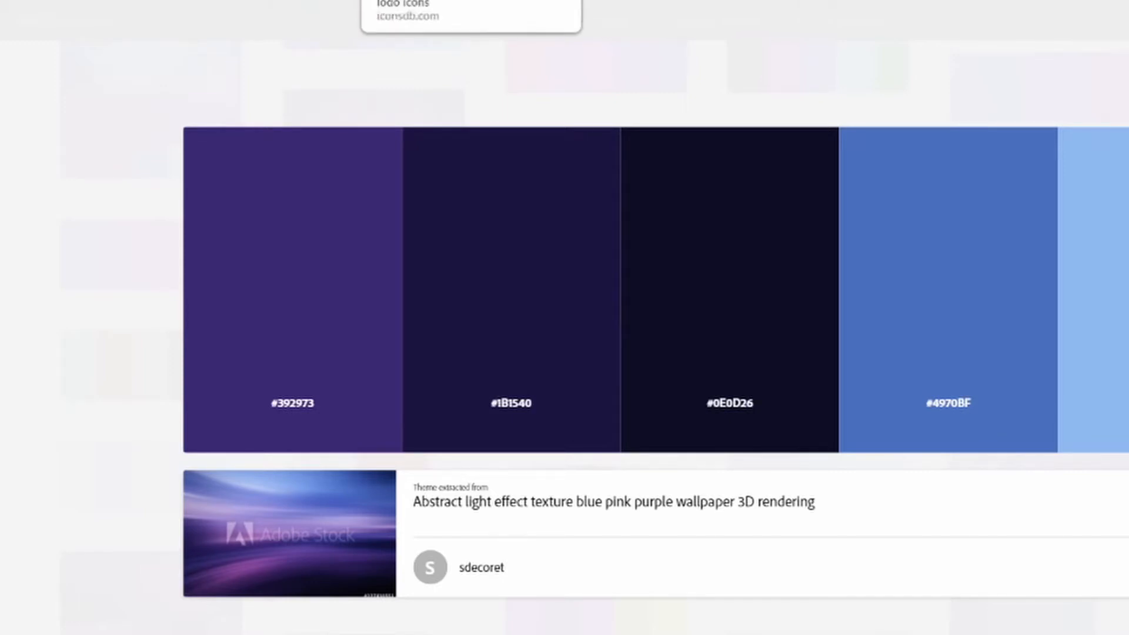
{"action": "left_click", "coordinate": [288, 1]}
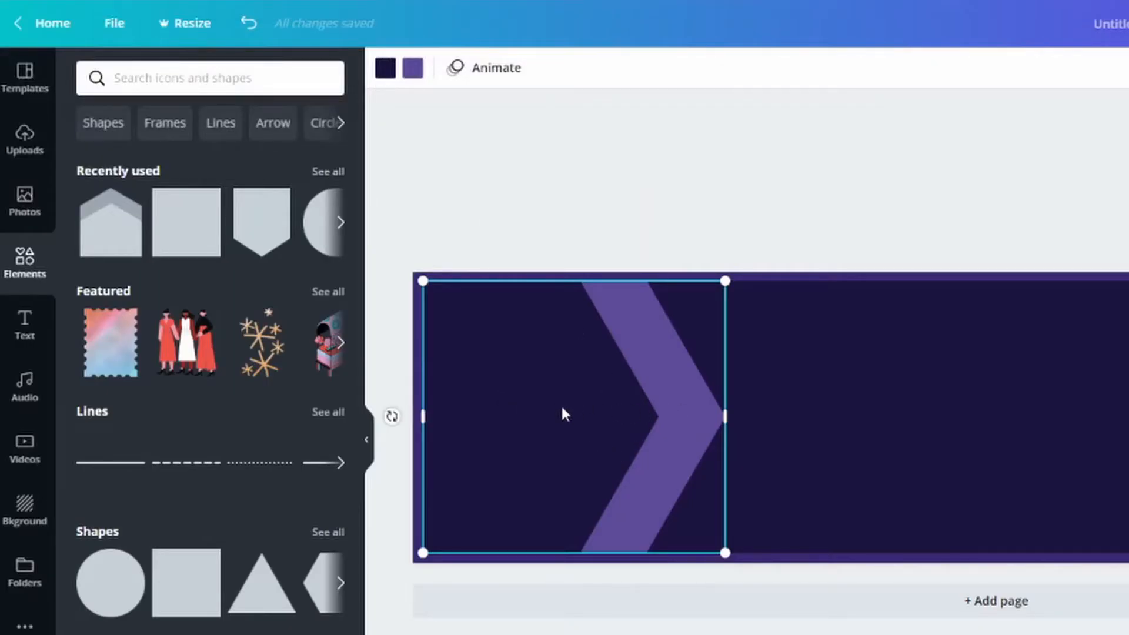
{"action": "left_click", "coordinate": [387, 70]}
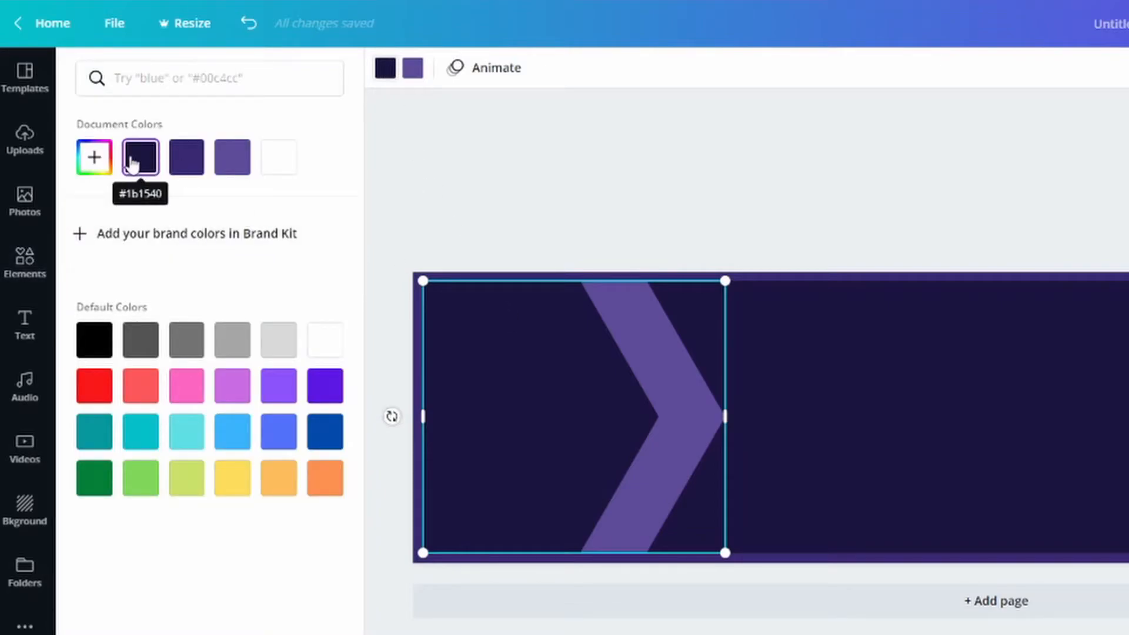
{"action": "left_click", "coordinate": [94, 157]}
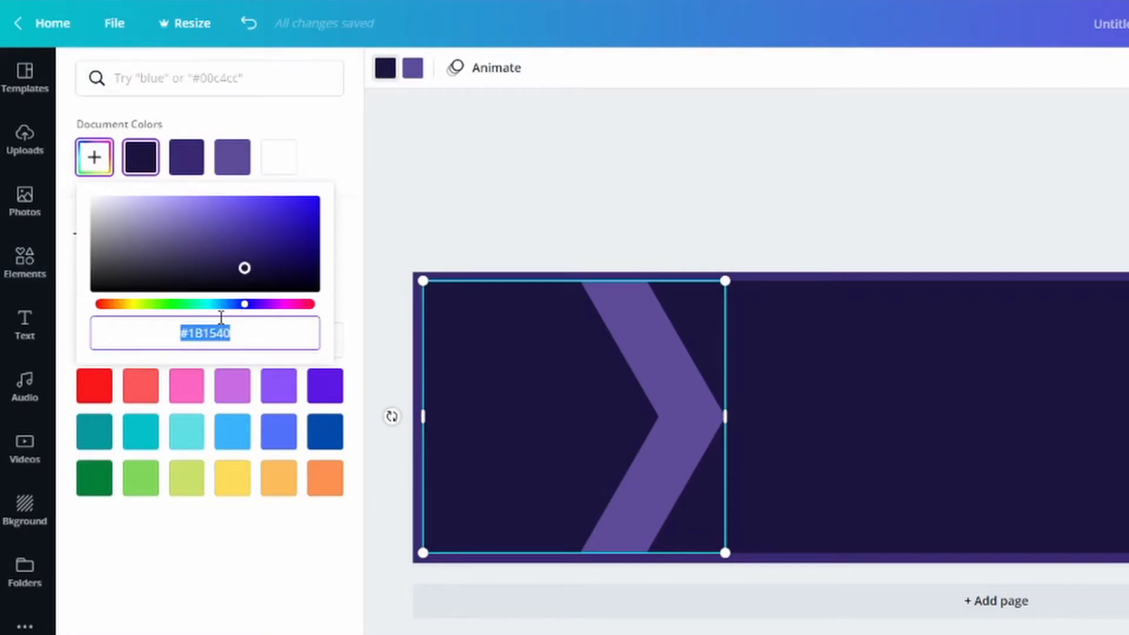
{"action": "type", "text": "#0E0D26"}
{"action": "left_click", "coordinate": [584, 235]}
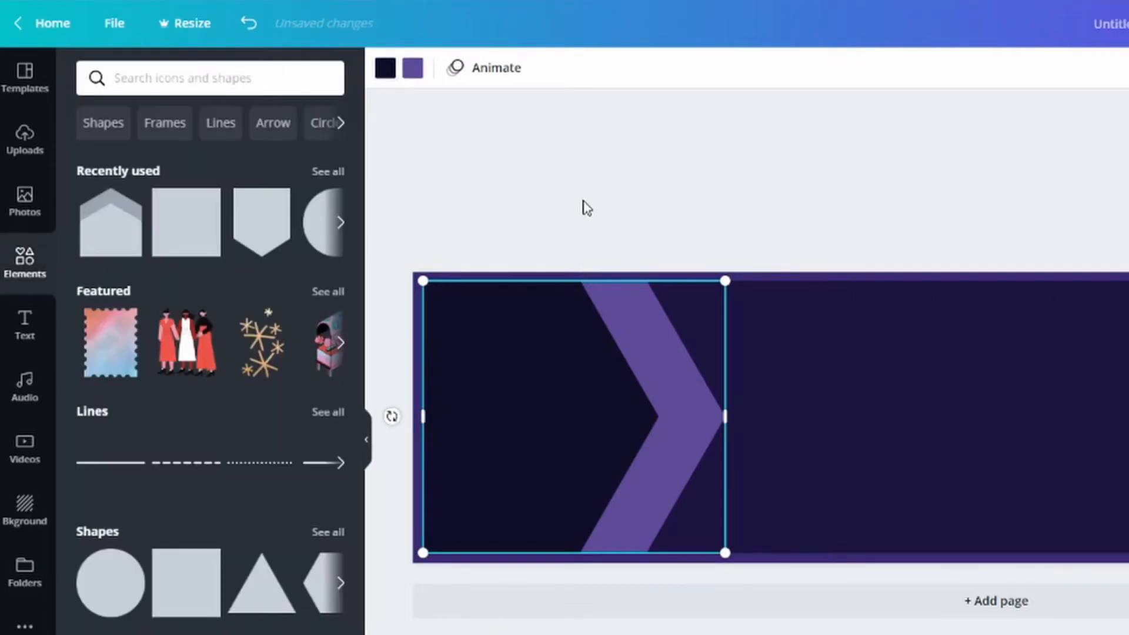
{"action": "left_click", "coordinate": [568, 204]}
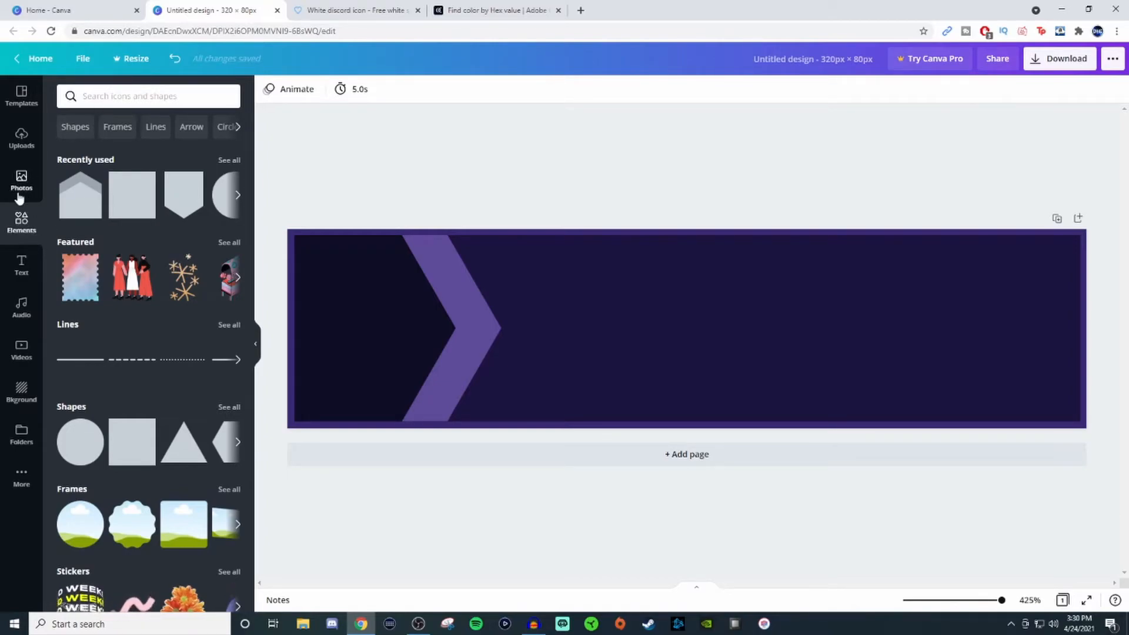
Search the elements for "discord" and try two of the Discord icons on the banner, deleting each one
{"action": "left_click", "coordinate": [124, 96]}
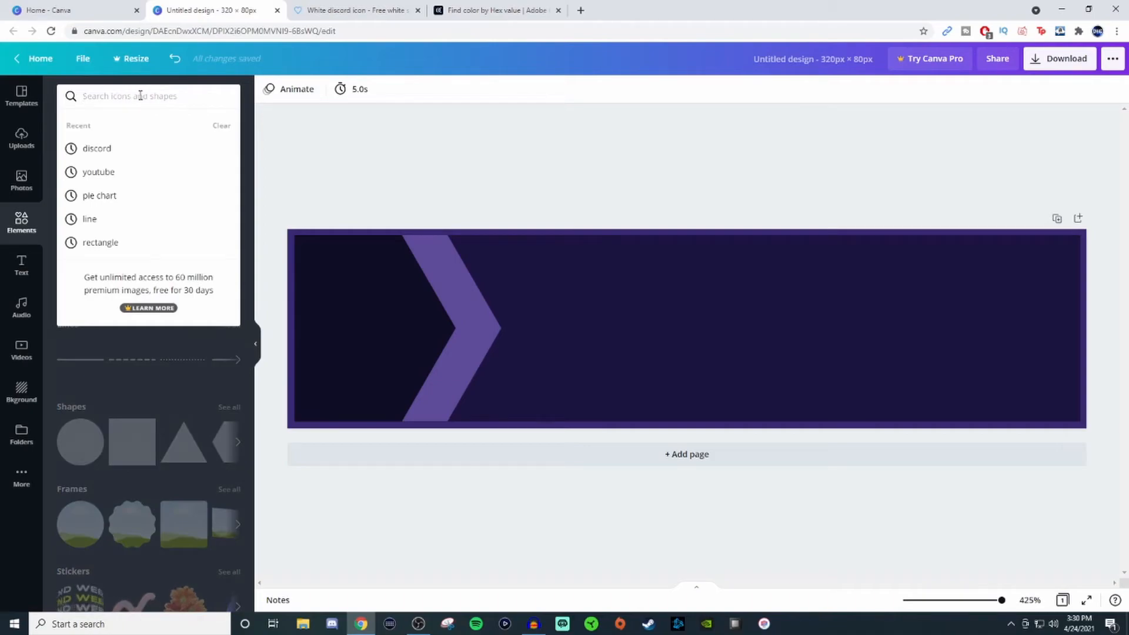
{"action": "left_click", "coordinate": [87, 149]}
{"action": "left_click", "coordinate": [90, 238]}
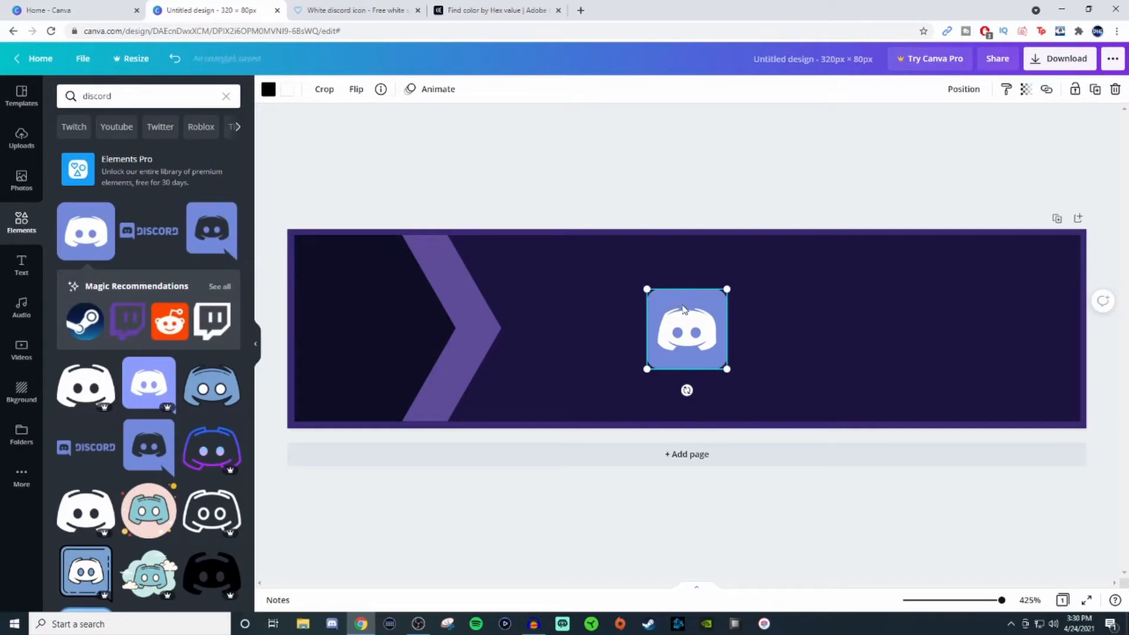
{"action": "key", "text": "Delete"}
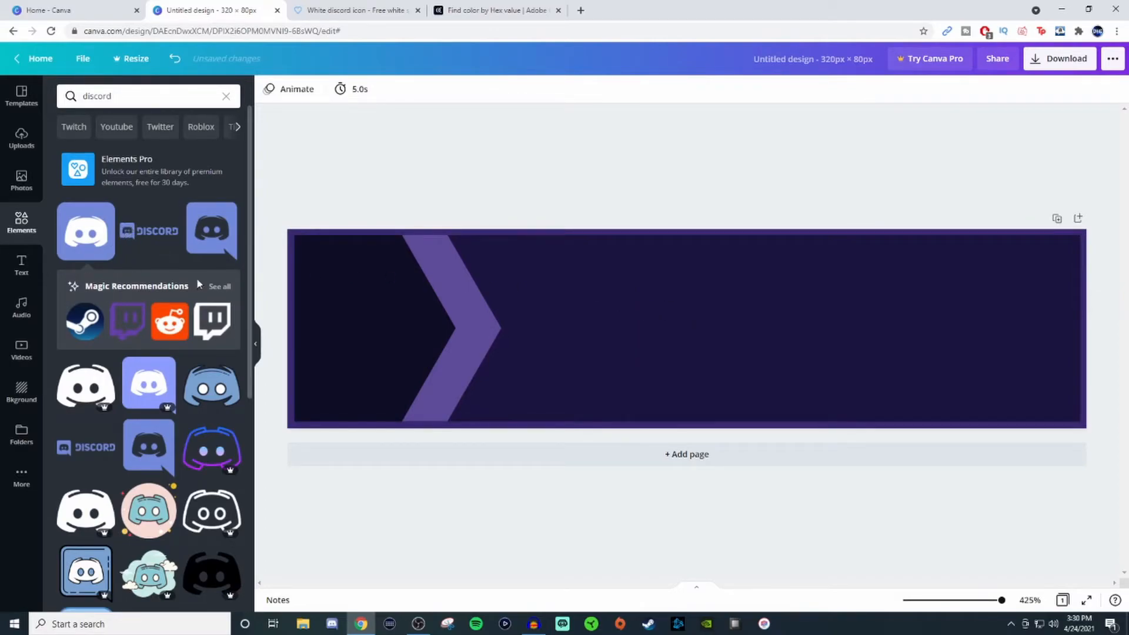
{"action": "left_click", "coordinate": [76, 394]}
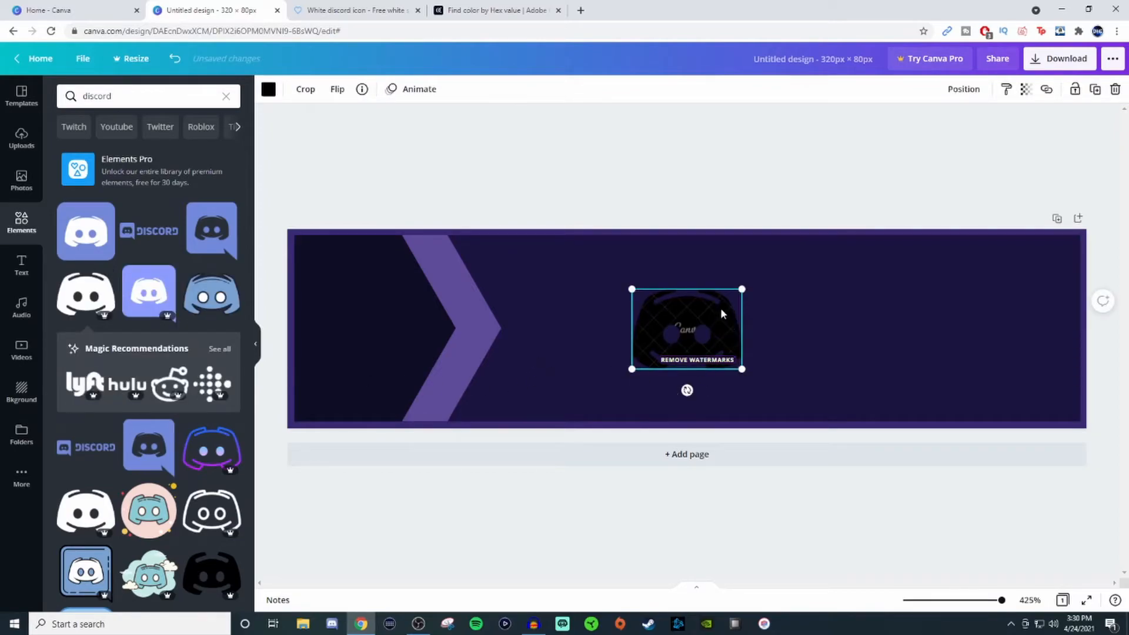
{"action": "key", "text": "Delete"}
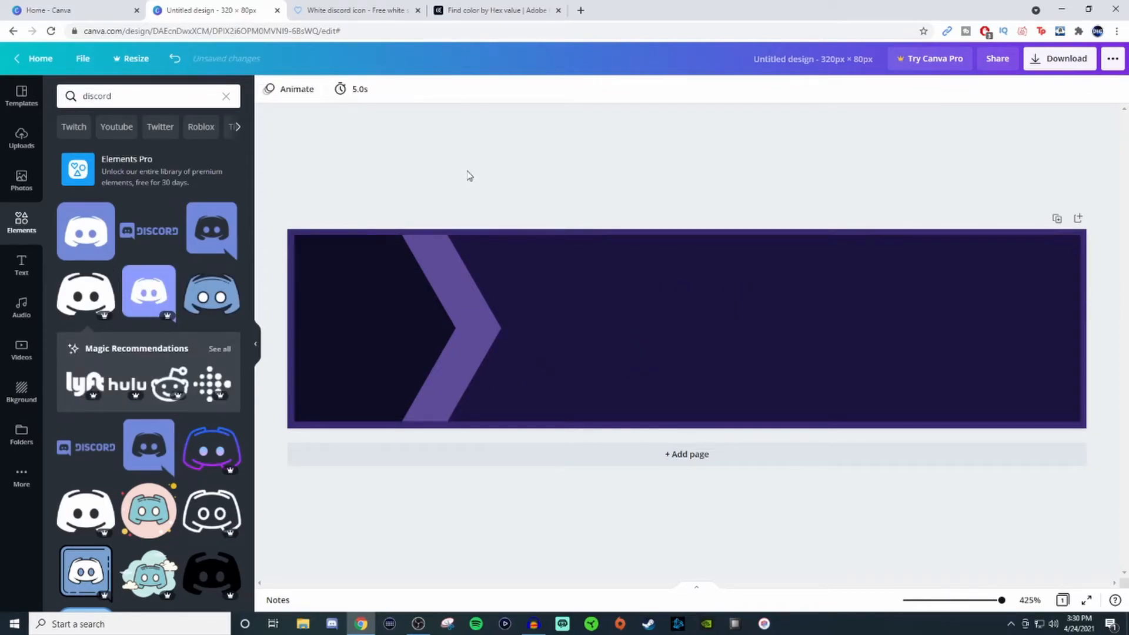
View the white Discord icon's page on IconsDB and place the uploaded copy in Canva over the banner's dark left section
{"action": "left_click", "coordinate": [341, 10]}
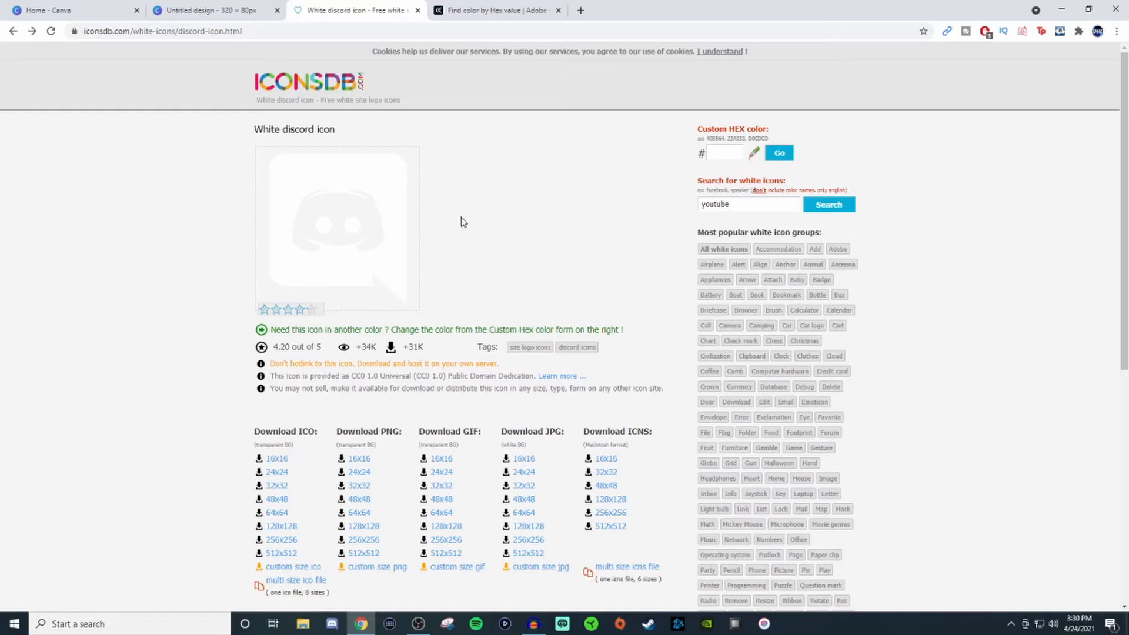
{"action": "scroll", "coordinate": [418, 226], "scroll_direction": "down", "scroll_amount": 2}
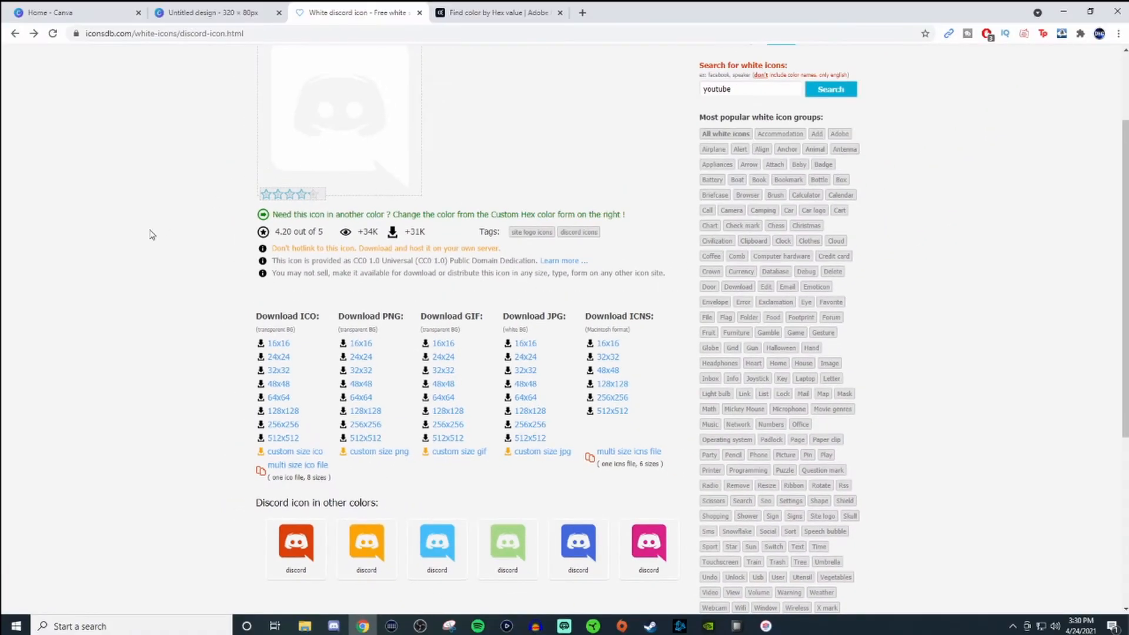
{"action": "scroll", "coordinate": [151, 233], "scroll_direction": "up", "scroll_amount": 2}
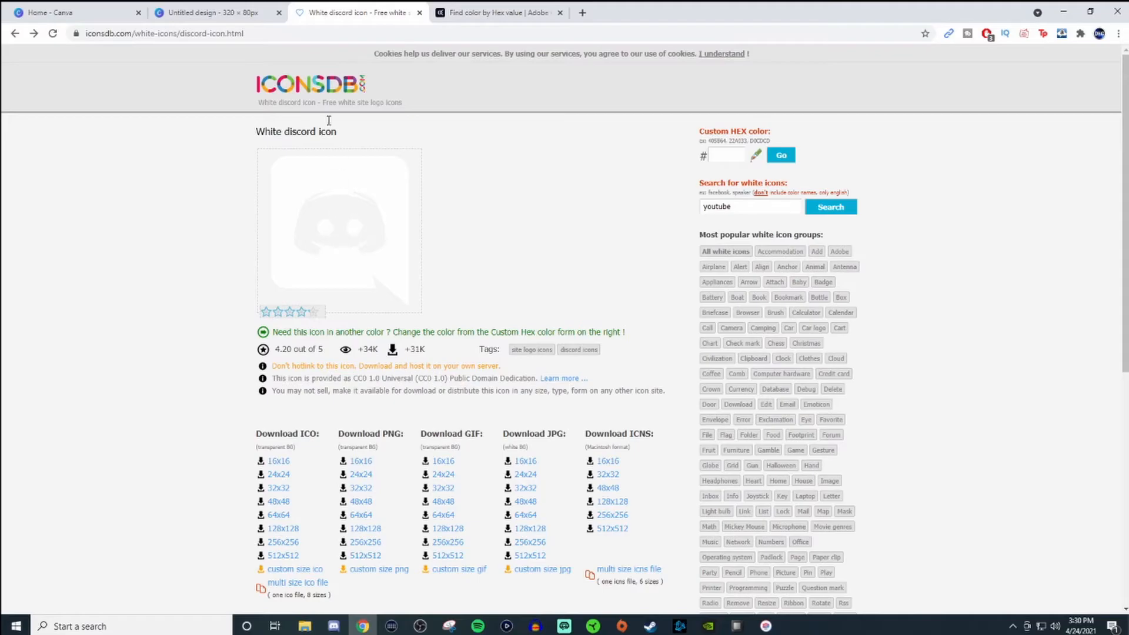
{"action": "left_click", "coordinate": [184, 13]}
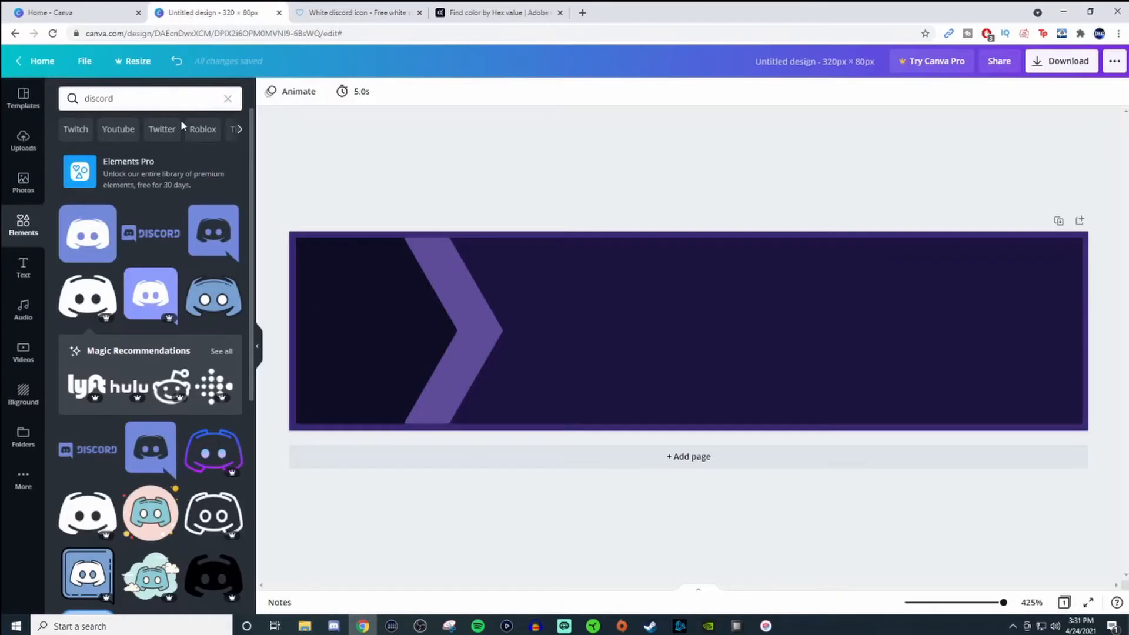
{"action": "left_click", "coordinate": [22, 144]}
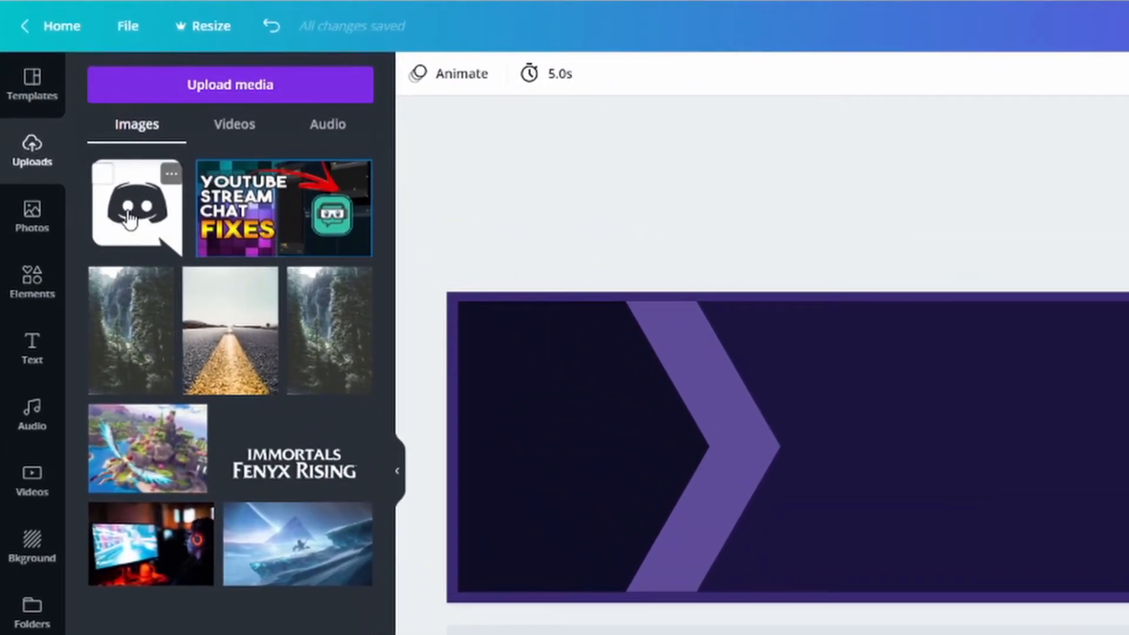
{"action": "left_click", "coordinate": [111, 223]}
{"action": "left_click_drag", "start_coordinate": [1114, 491], "coordinate": [602, 476]}
{"action": "left_click", "coordinate": [943, 185]}
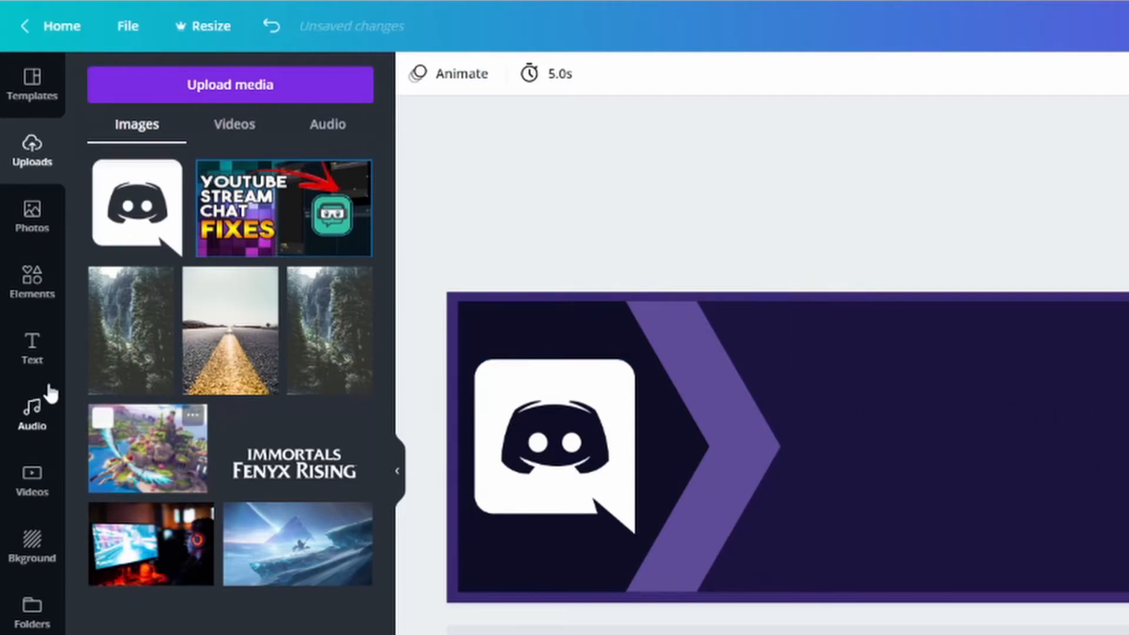
Add the recently used pink GLOW neon text to the banner and move it onto the dark area beyond the arrow
{"action": "left_click", "coordinate": [31, 352]}
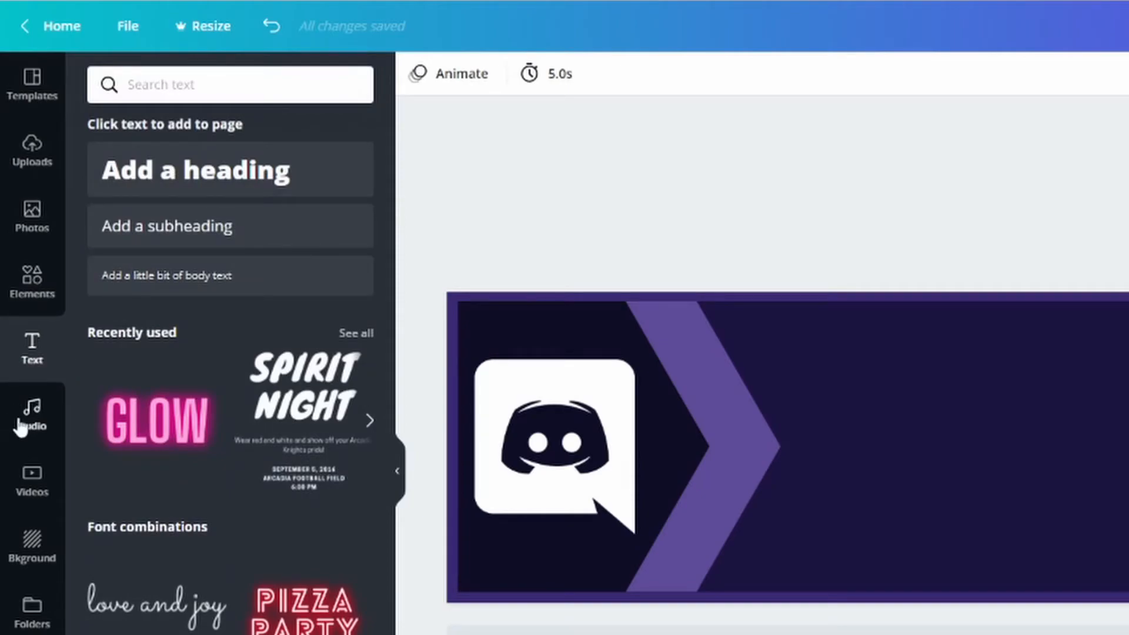
{"action": "left_click", "coordinate": [150, 432]}
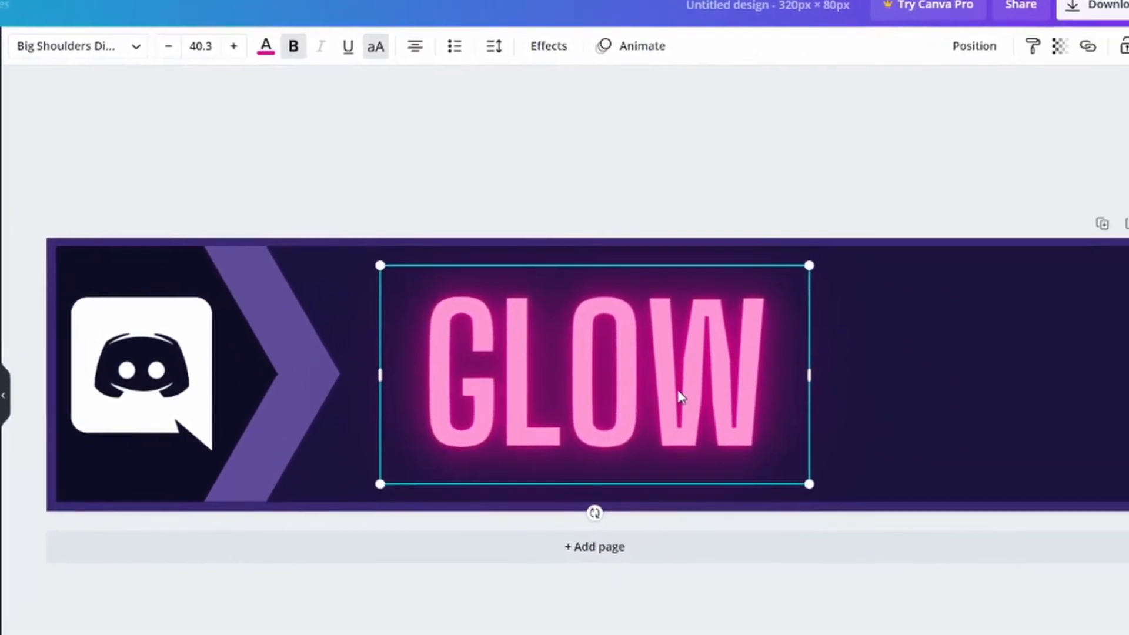
{"action": "left_click_drag", "start_coordinate": [675, 390], "coordinate": [771, 386]}
Change the neon text to DISCORD, widen its box to fit one line and centre it in the dark area beyond the arrow
{"action": "double_click", "coordinate": [801, 360]}
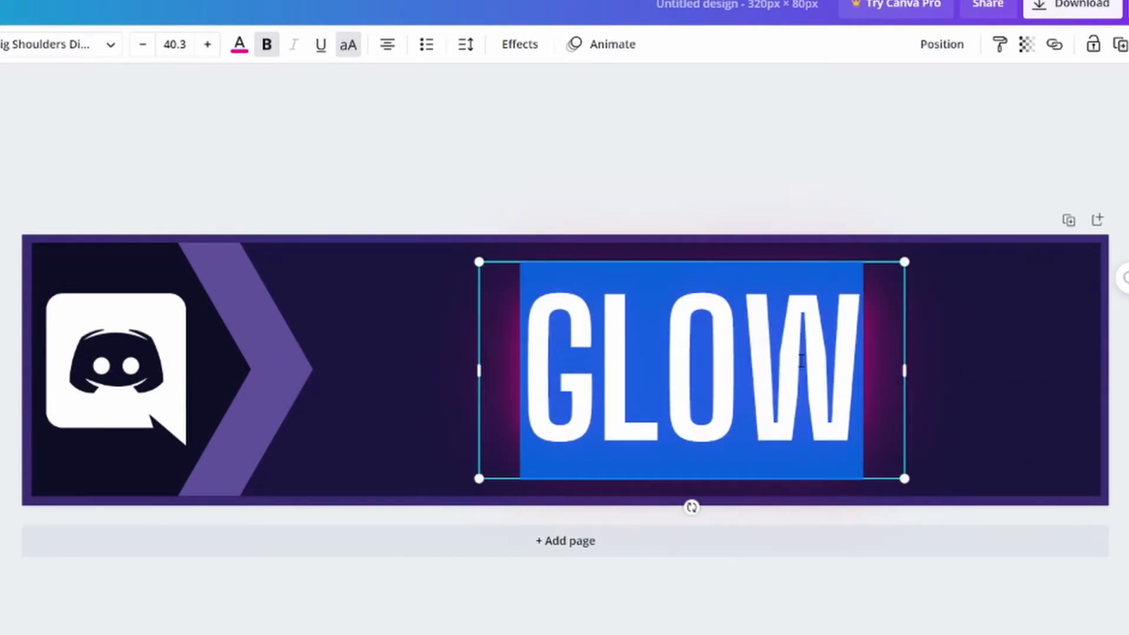
{"action": "type", "text": "DISCORD"}
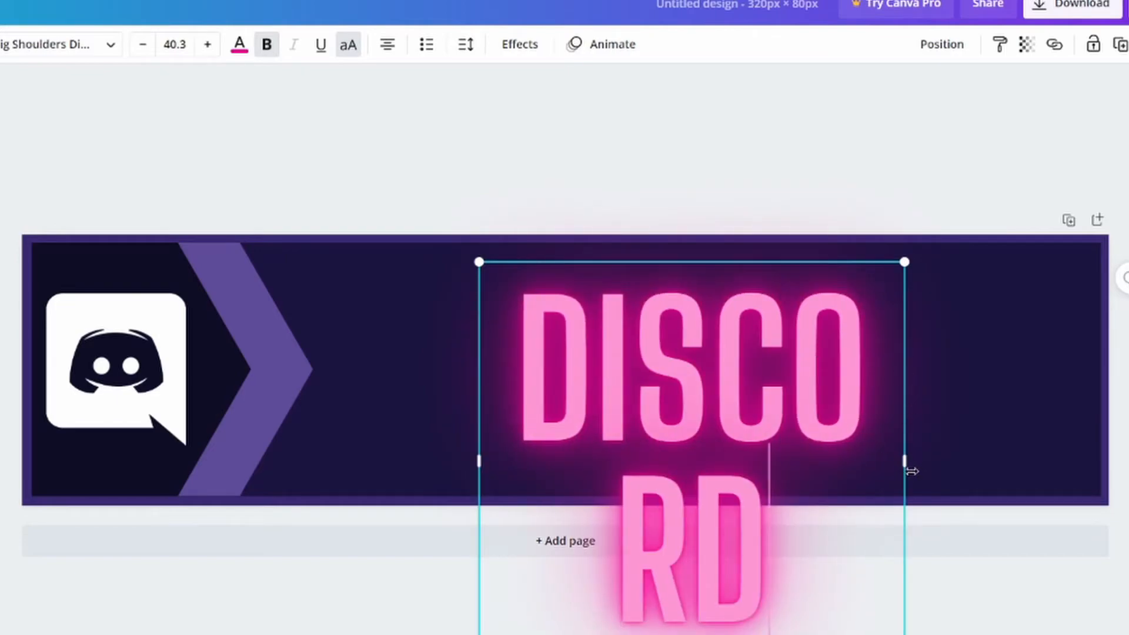
{"action": "left_click_drag", "start_coordinate": [908, 465], "coordinate": [1036, 449]}
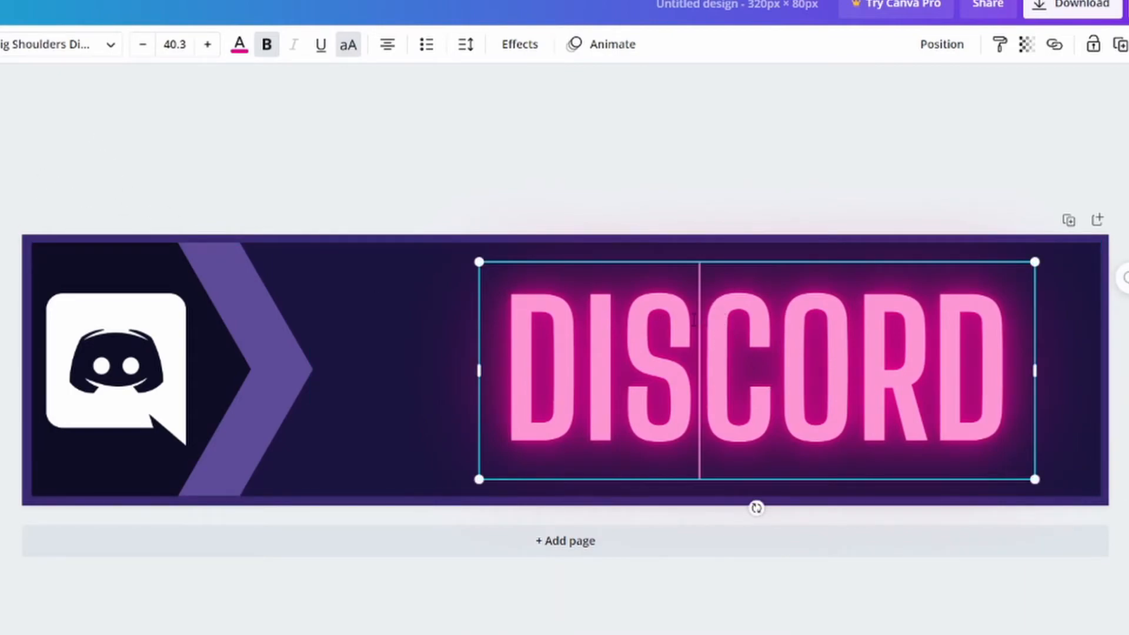
{"action": "left_click", "coordinate": [700, 207]}
{"action": "left_click_drag", "start_coordinate": [721, 339], "coordinate": [655, 337]}
Set the colour of the whole DISCORD neon text to #4475BF
{"action": "double_click", "coordinate": [891, 371]}
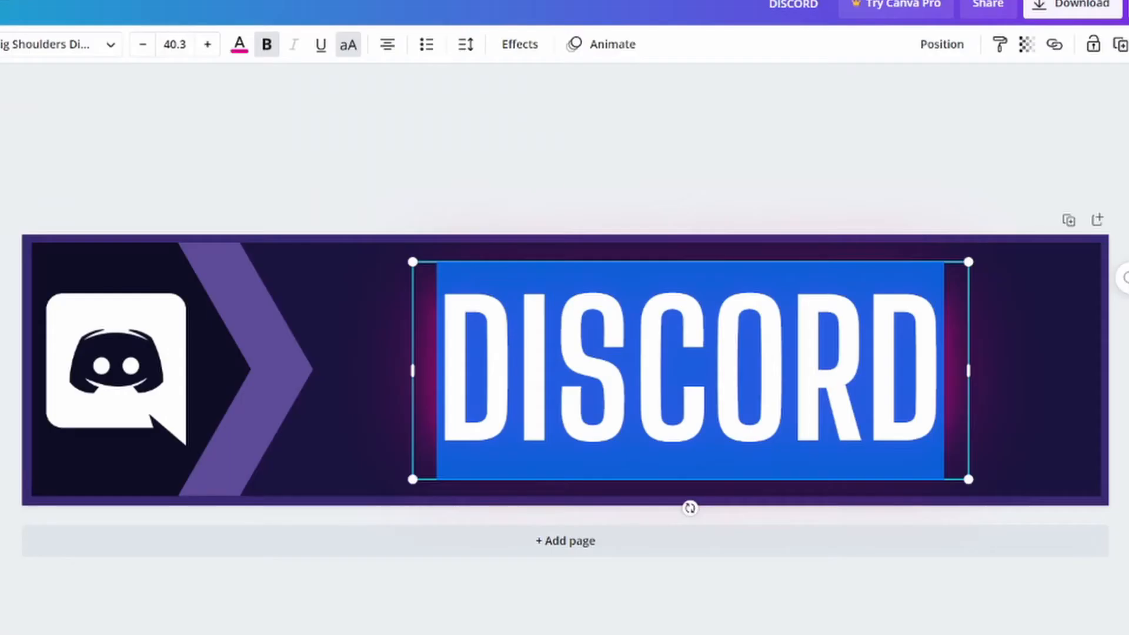
{"action": "left_click", "coordinate": [752, 394]}
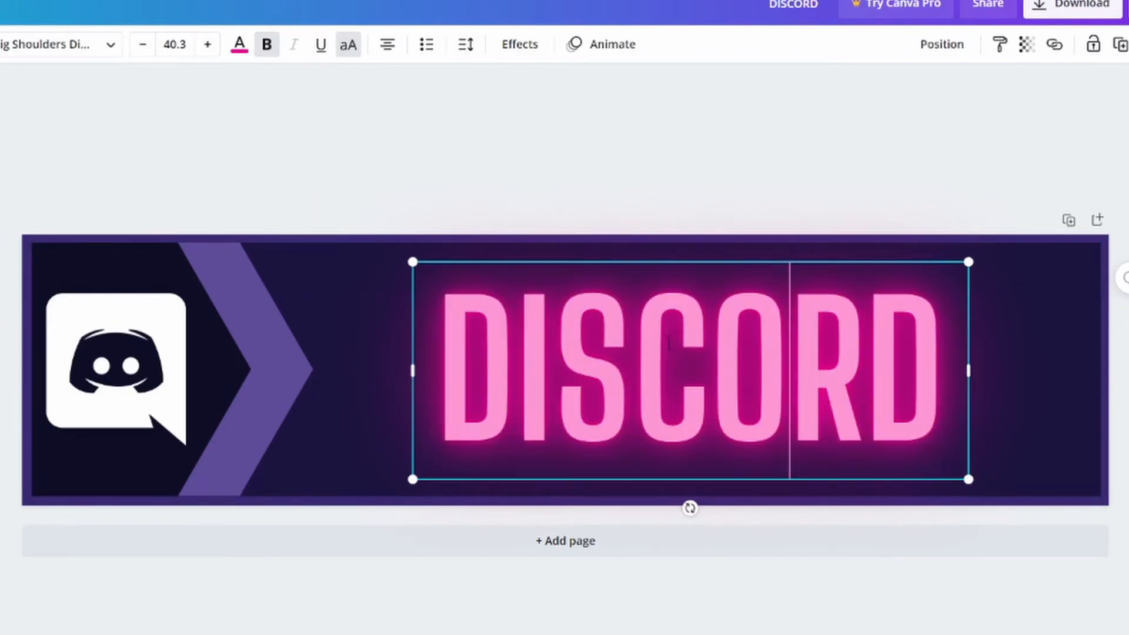
{"action": "left_click_drag", "start_coordinate": [954, 382], "coordinate": [404, 337]}
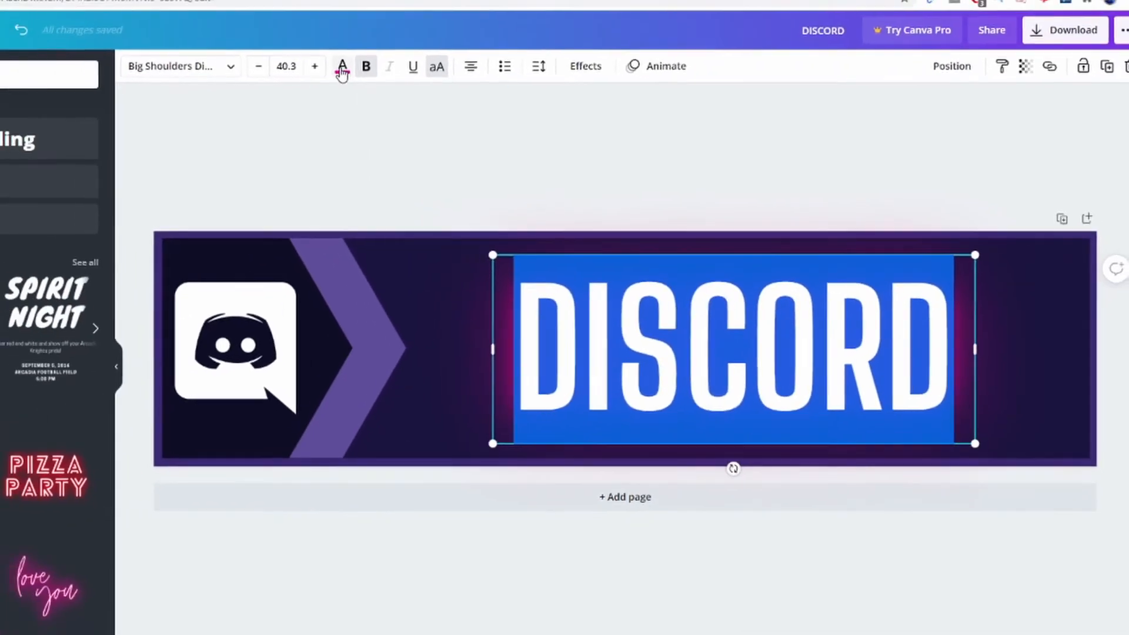
{"action": "left_click", "coordinate": [239, 44]}
{"action": "left_click", "coordinate": [68, 149]}
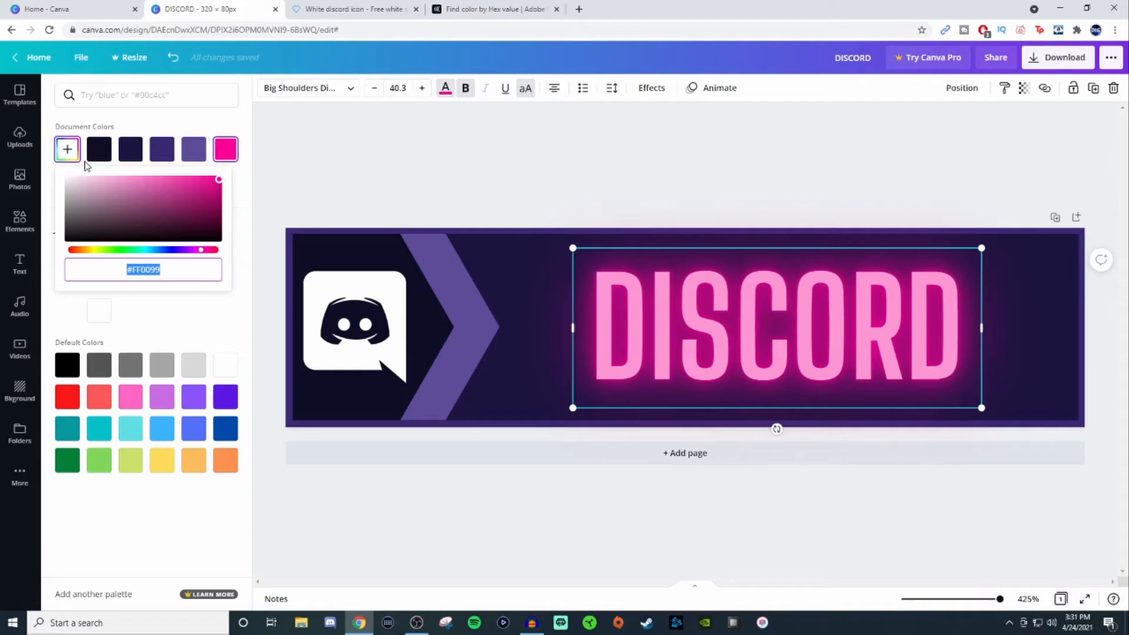
{"action": "type", "text": "#4475BF"}
{"action": "left_click", "coordinate": [540, 165]}
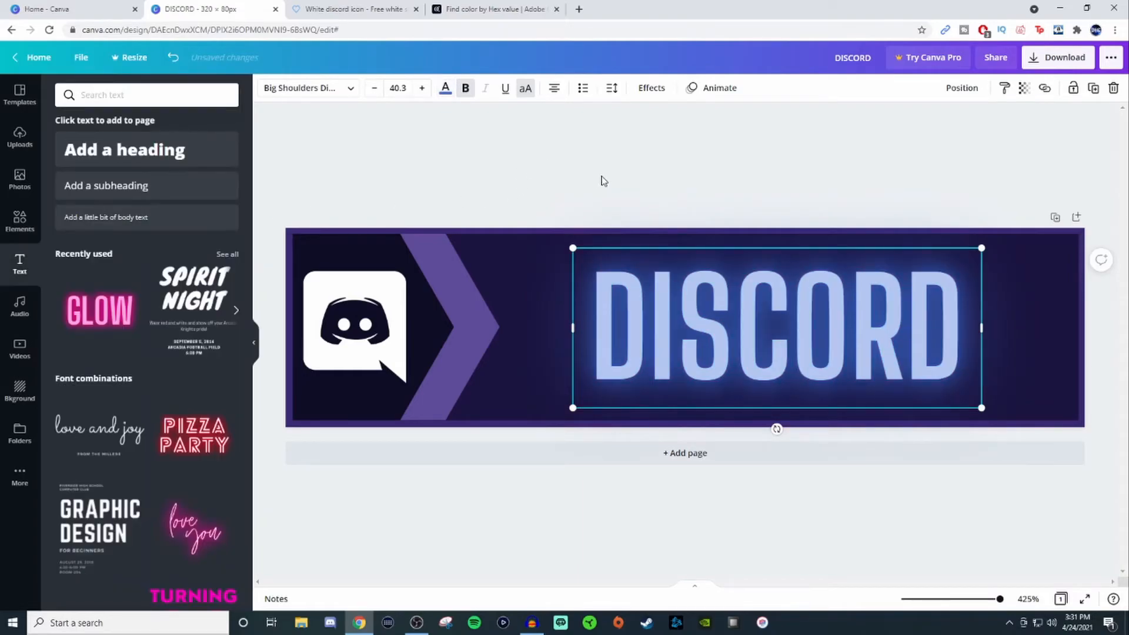
{"action": "left_click", "coordinate": [647, 183]}
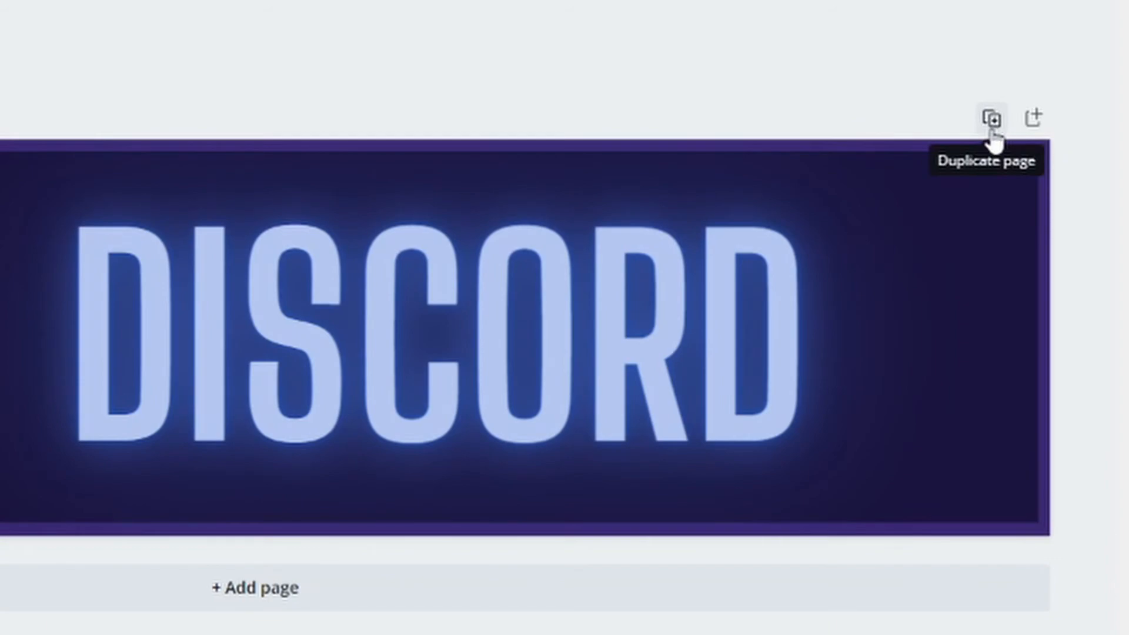
Duplicate the banner page and review the PNG download settings without exporting
{"action": "left_click", "coordinate": [991, 126]}
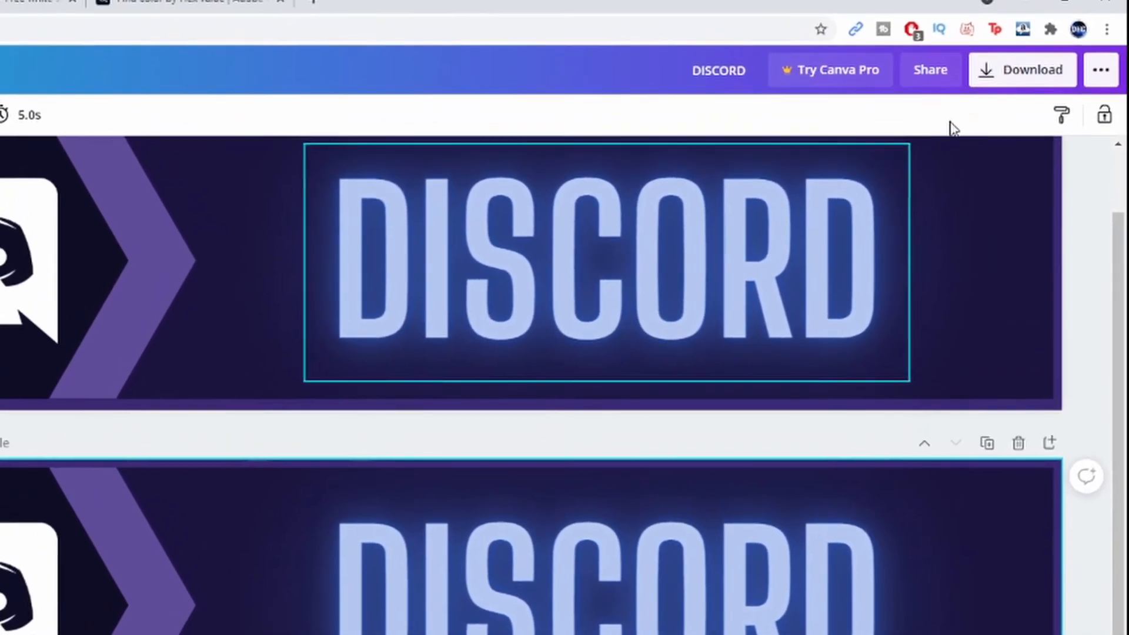
{"action": "left_click", "coordinate": [1023, 52]}
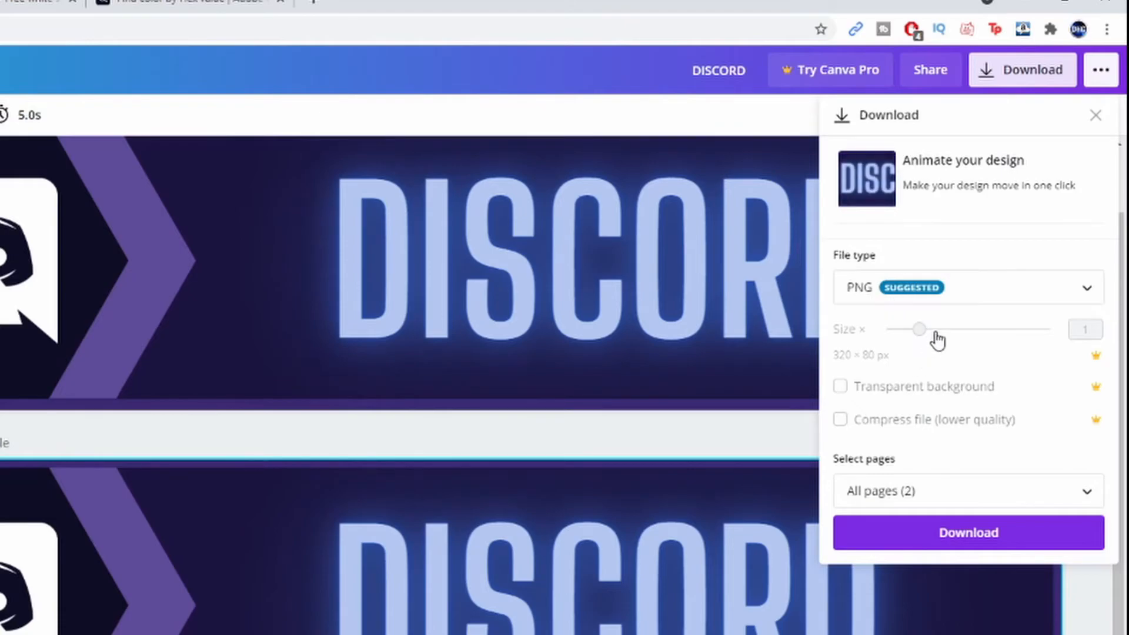
{"action": "left_click", "coordinate": [644, 110]}
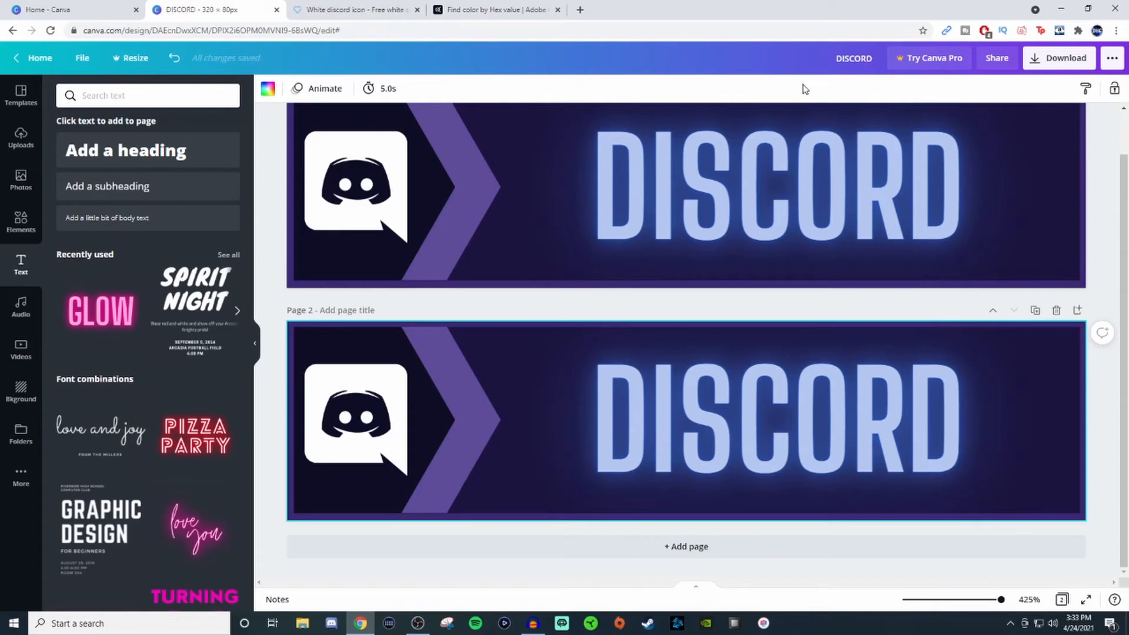
Move the first page's DISCORD text so it overlaps the arrow, and send it to the back
{"action": "left_click", "coordinate": [704, 183]}
{"action": "left_click_drag", "start_coordinate": [705, 183], "coordinate": [557, 191]}
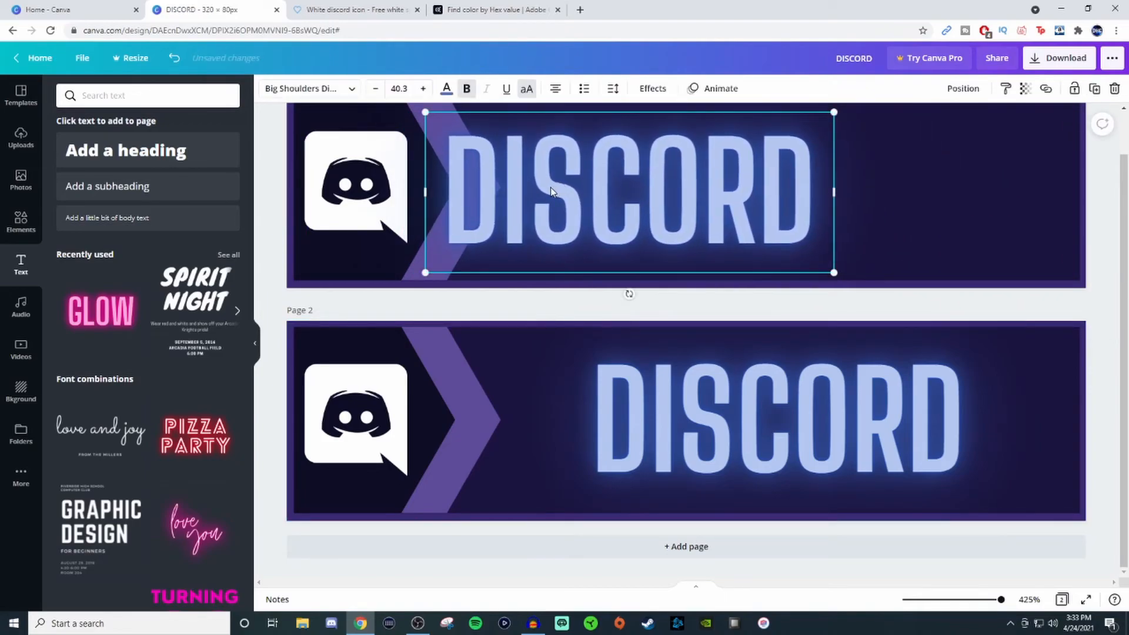
{"action": "right_click", "coordinate": [548, 187]}
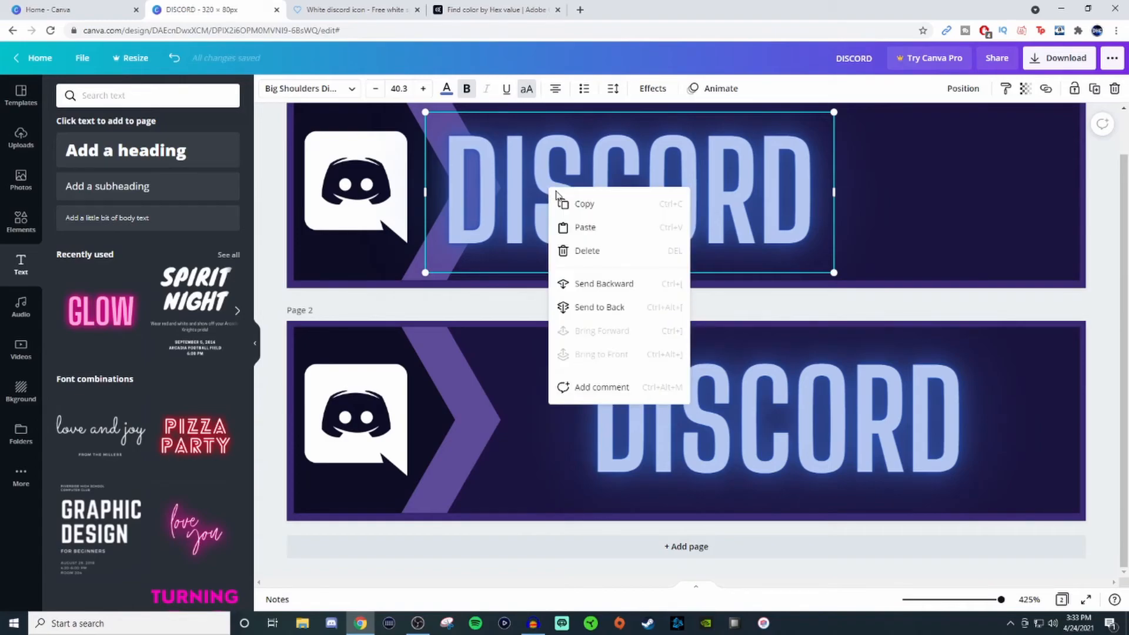
{"action": "left_click", "coordinate": [608, 309]}
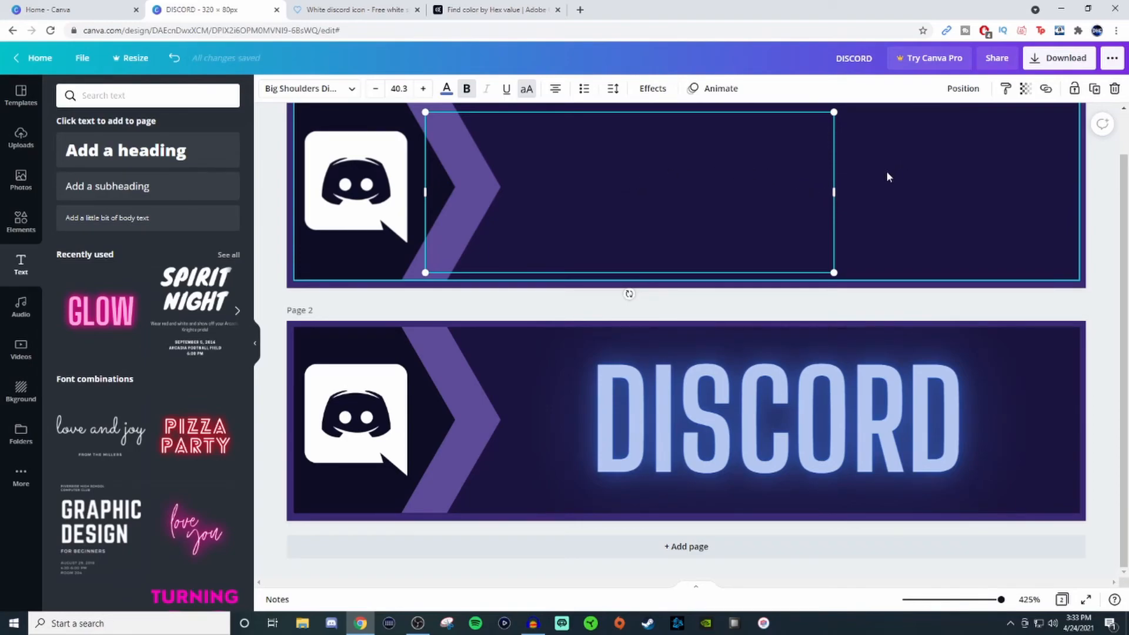
Send the first page's dark inner rectangle to the back, followed by the lighter purple border rectangle
{"action": "left_click", "coordinate": [958, 193]}
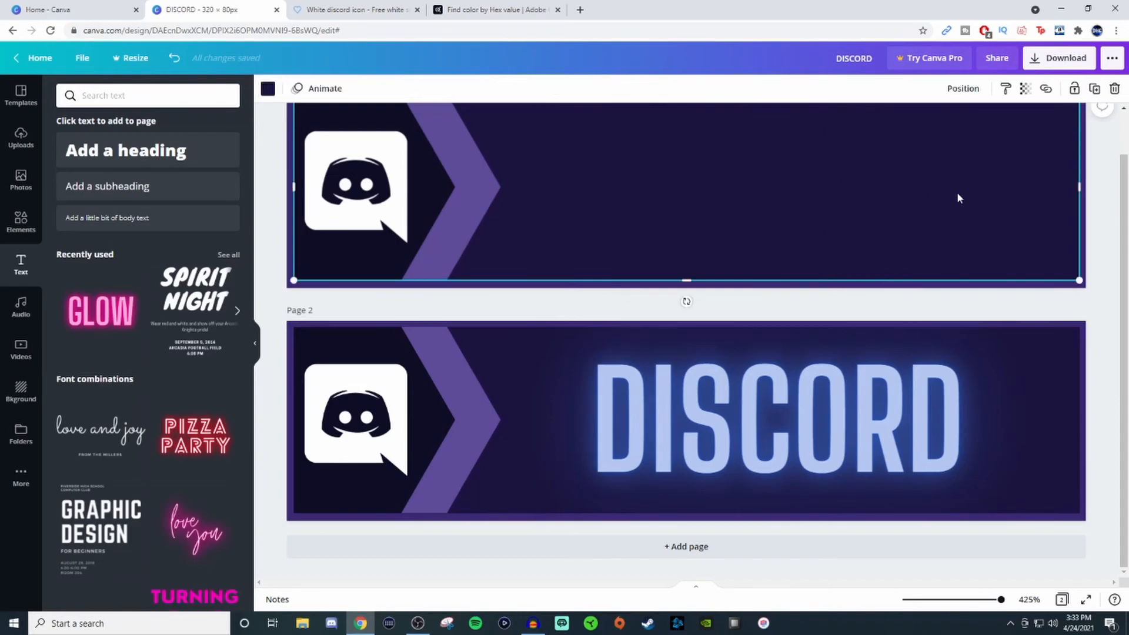
{"action": "right_click", "coordinate": [958, 193]}
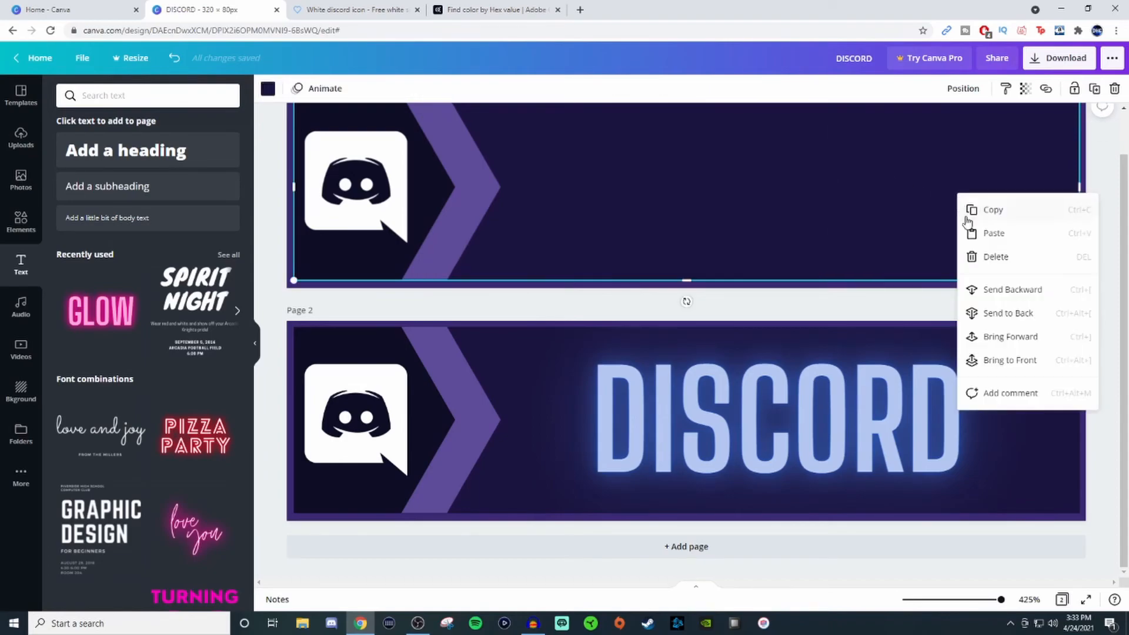
{"action": "left_click", "coordinate": [1003, 317]}
{"action": "right_click", "coordinate": [870, 209]}
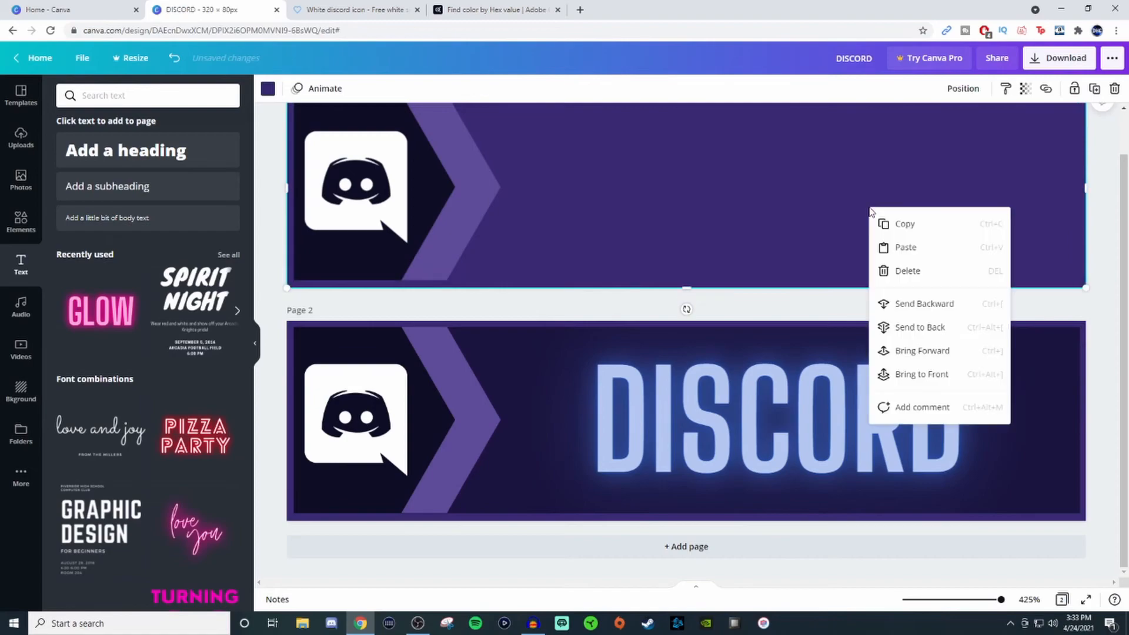
{"action": "left_click", "coordinate": [915, 328]}
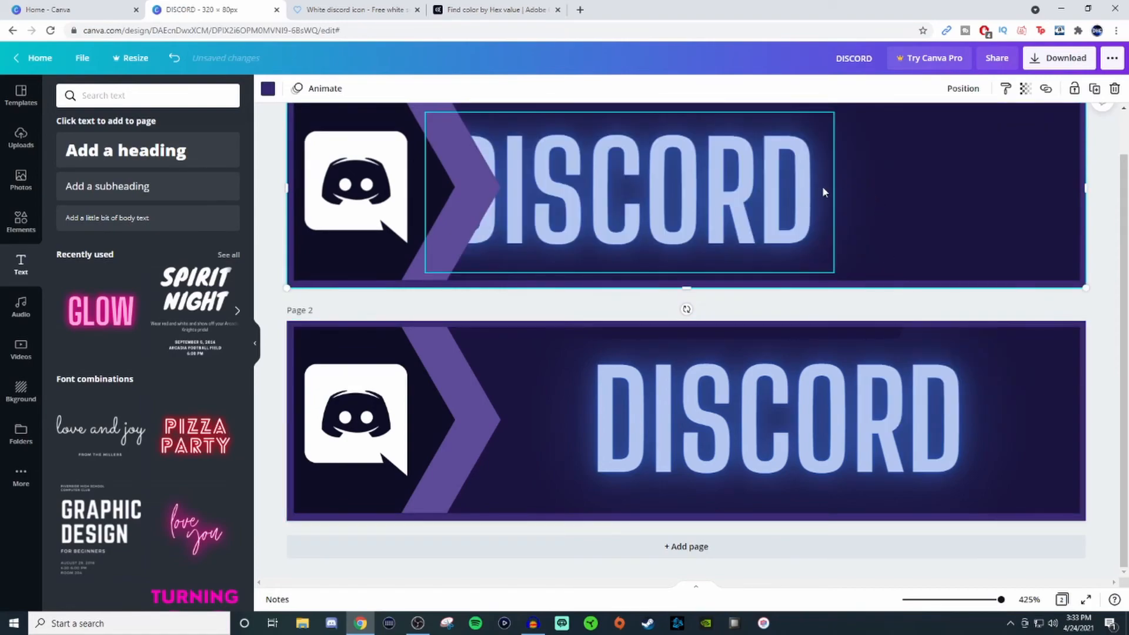
Move the first page's DISCORD text clear of the arrow onto the open dark area
{"action": "left_click_drag", "start_coordinate": [719, 201], "coordinate": [838, 197]}
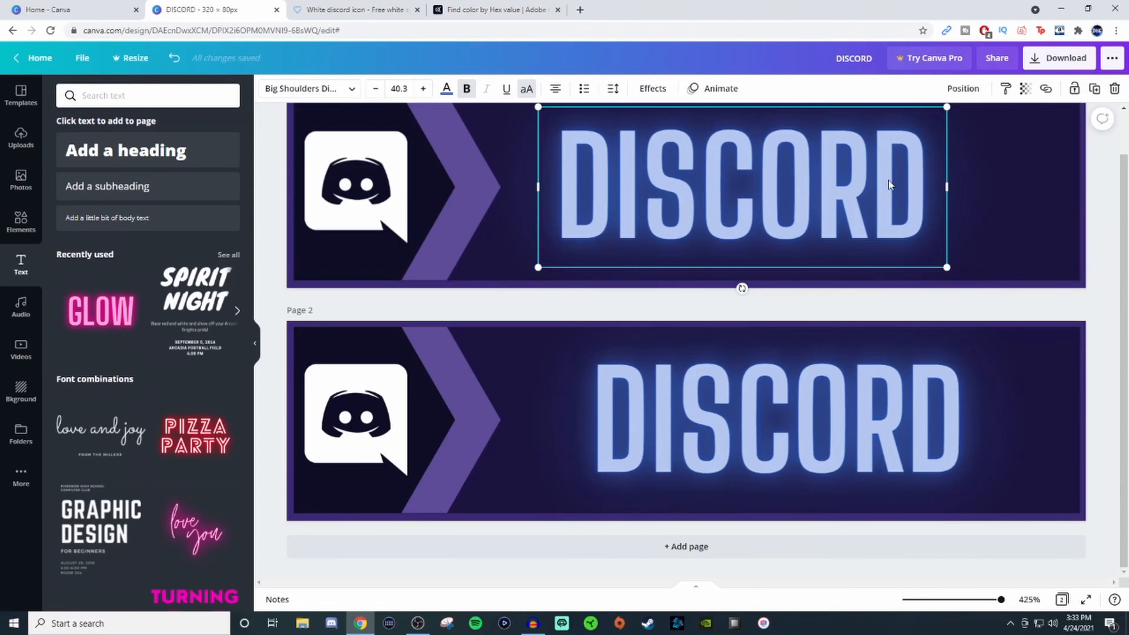
{"action": "right_click", "coordinate": [969, 182]}
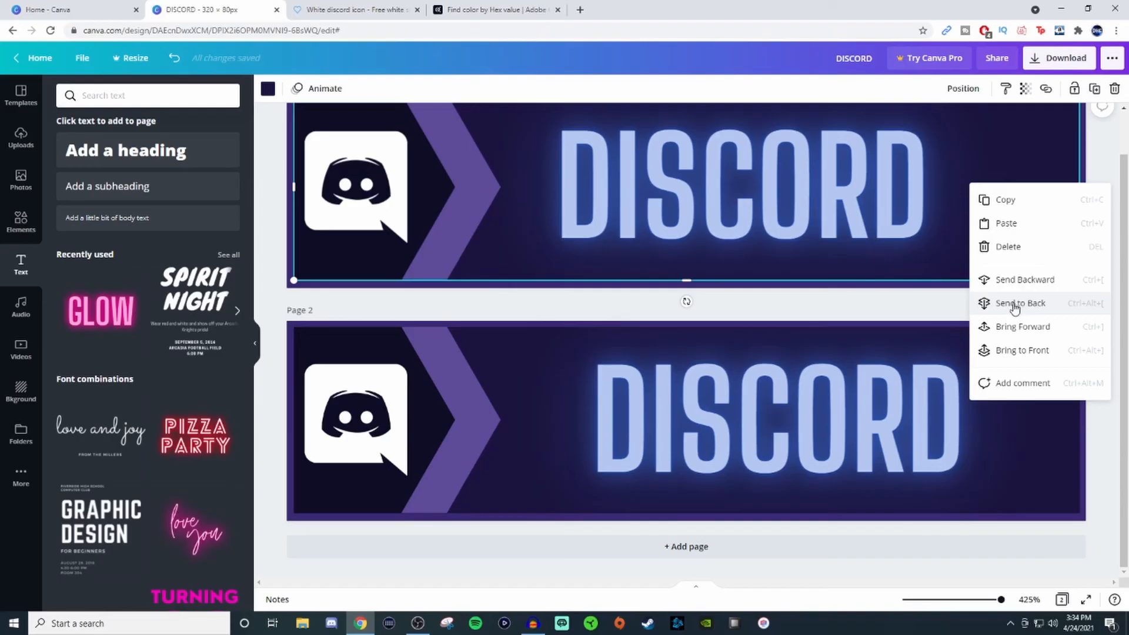
{"action": "left_click", "coordinate": [564, 291]}
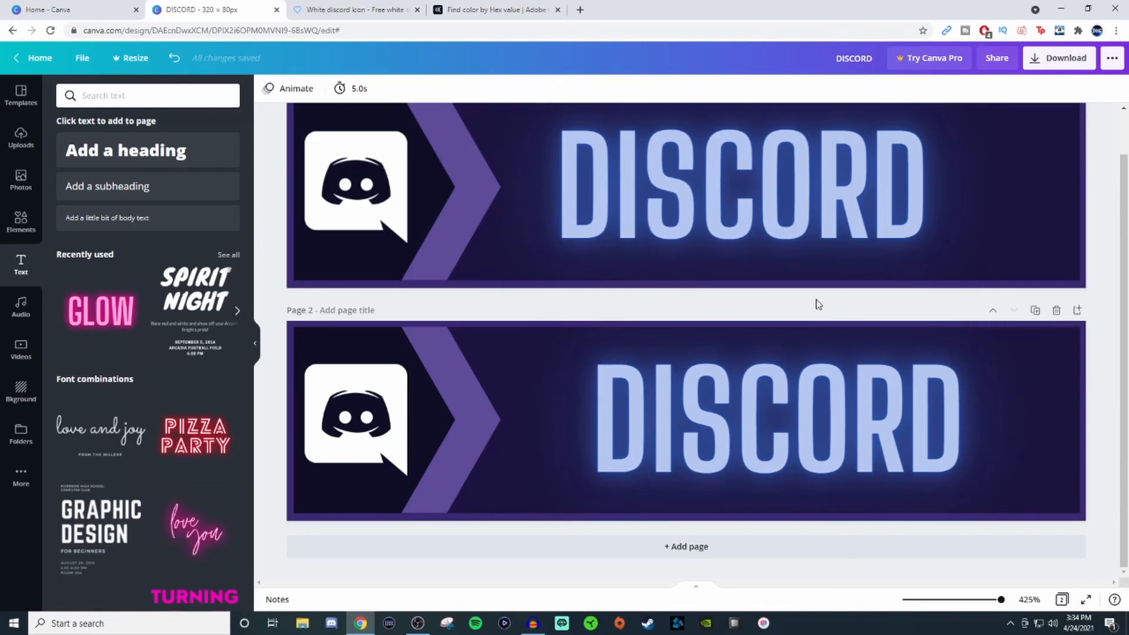